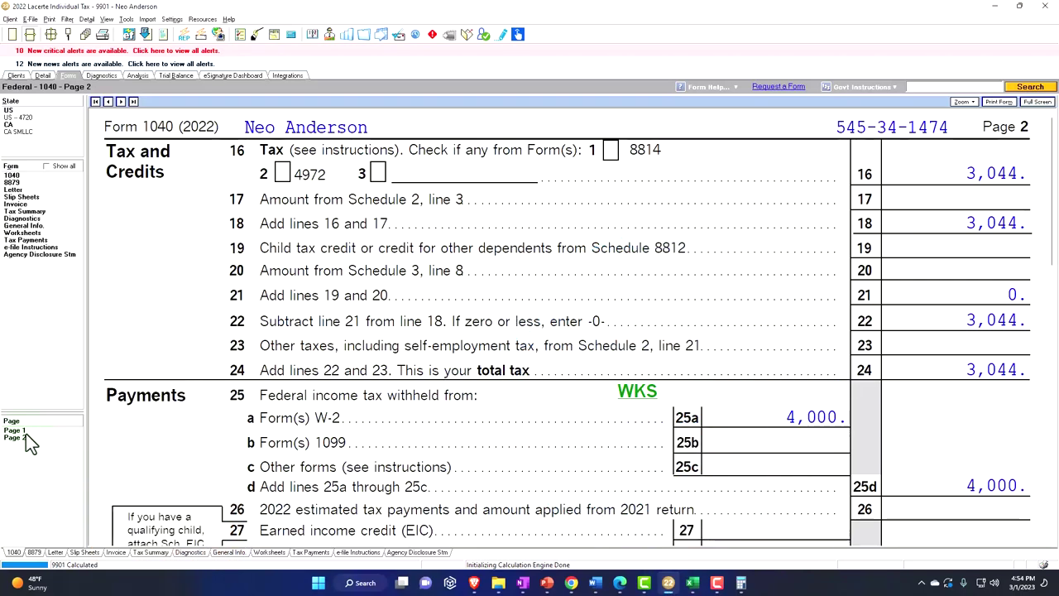
- Scroll the Form 1040 to the Income lines showing 40,000 of W-2 wages on line 1a
scroll(529, 310, down, 10)
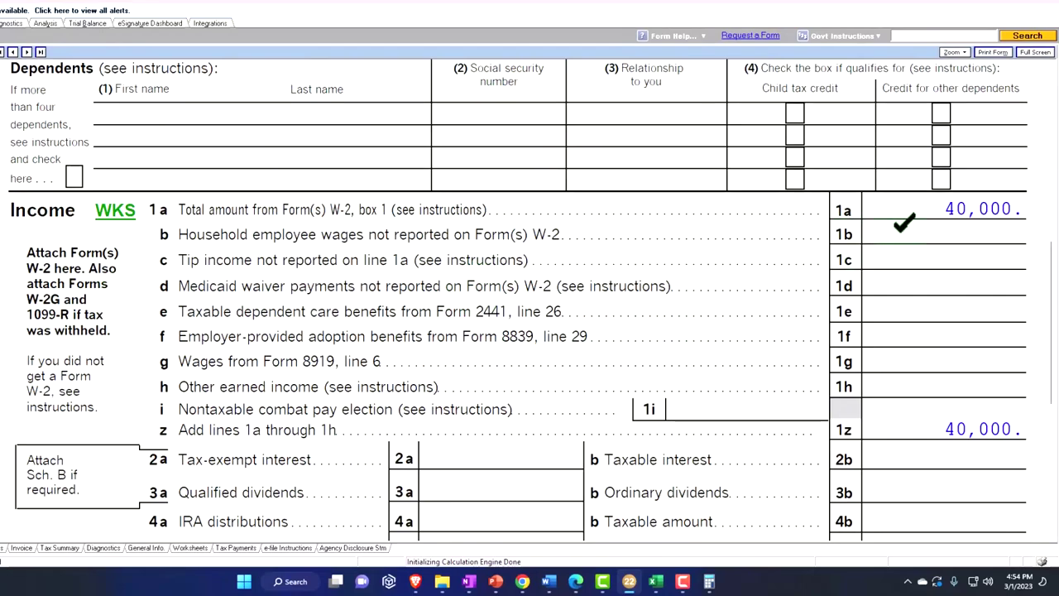
- Enter 40,000 as the first employer's W-2 wages in cell B2 of the Income F1040 sheet
mouse_move(653, 584)
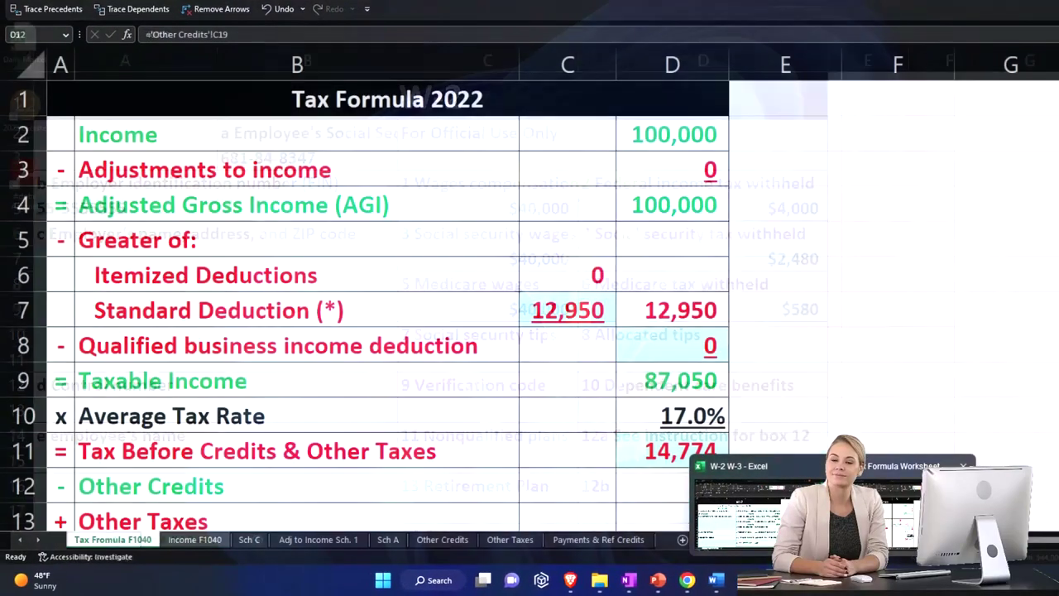
click(919, 501)
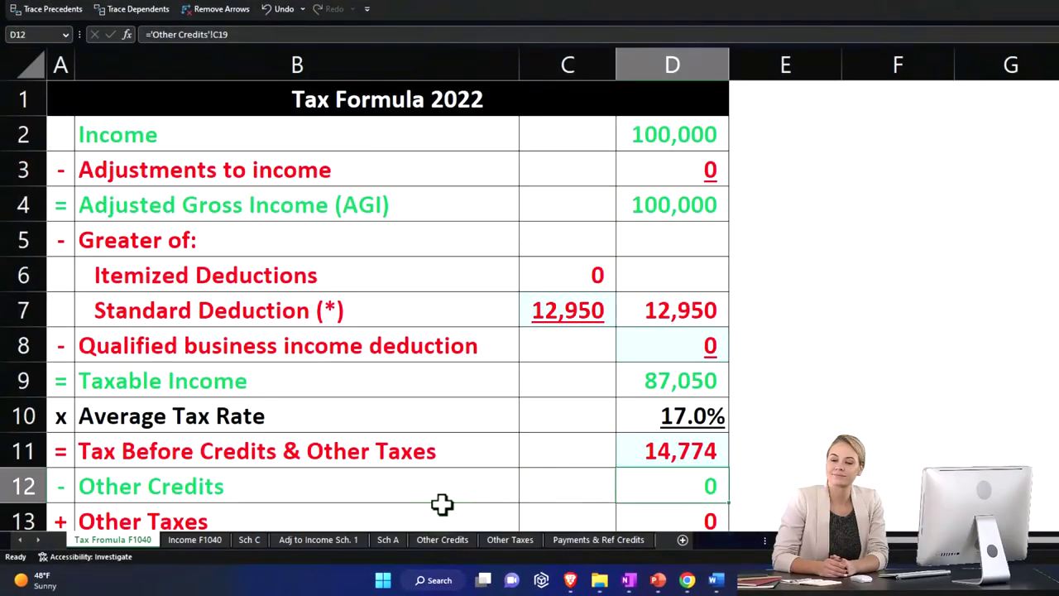
click(195, 539)
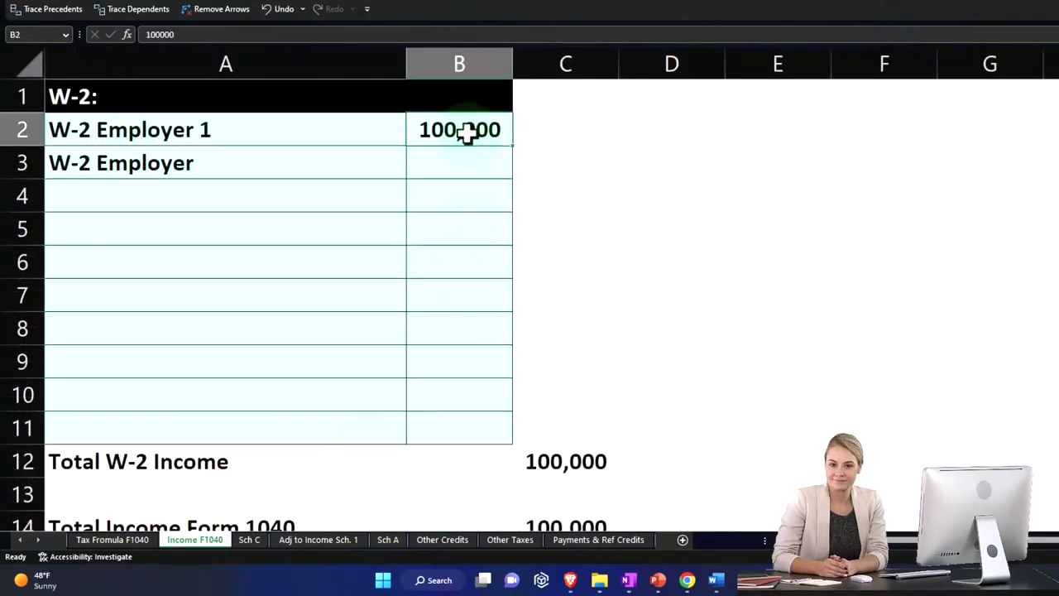
text(40000)
key(Return)
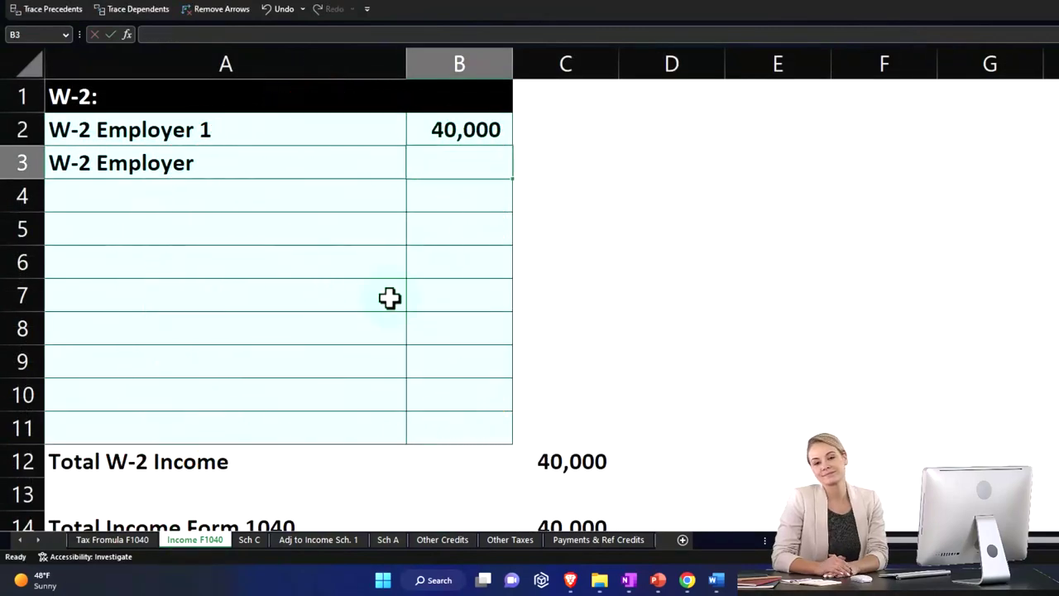
click(147, 539)
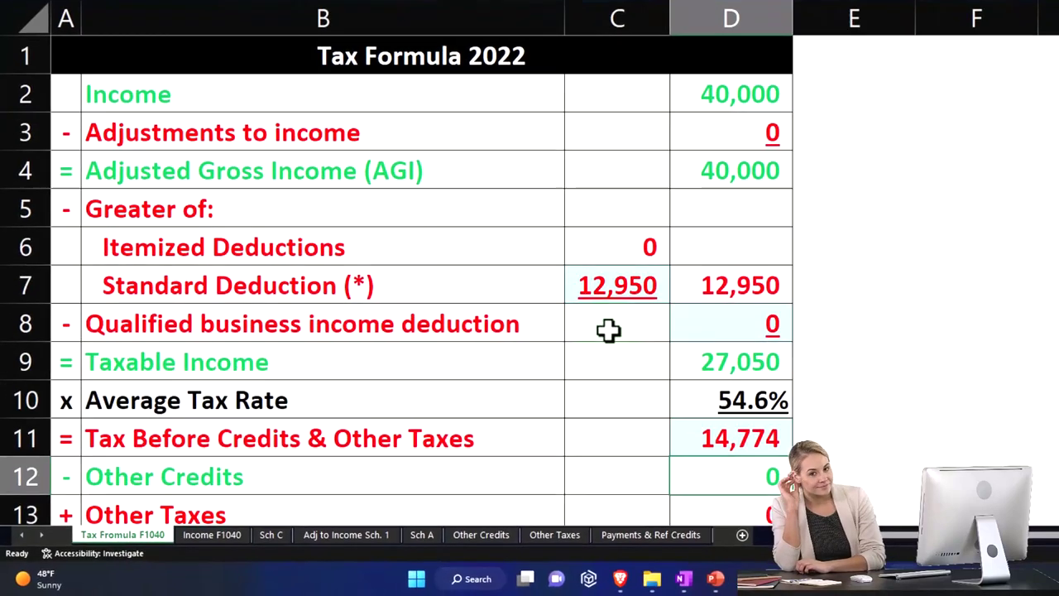
mouse_move(913, 584)
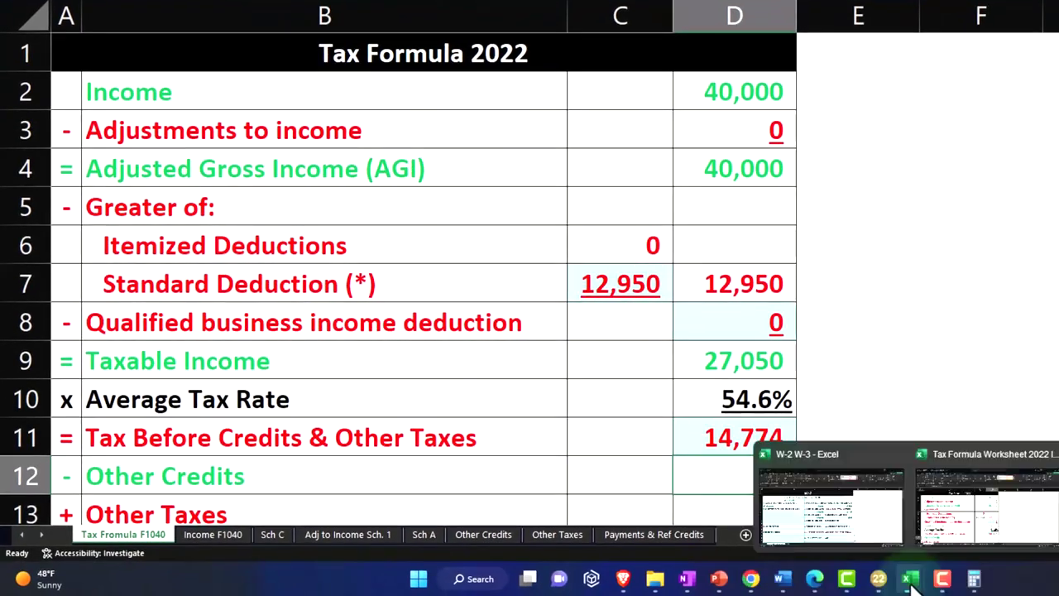
click(953, 527)
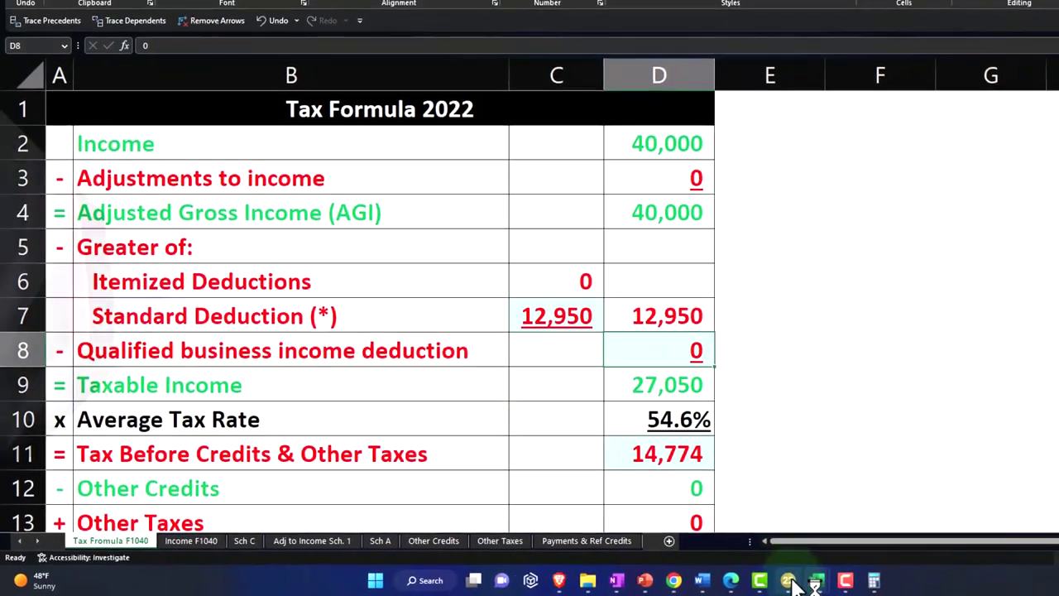
- Compare Lacerte's taxable income with the taxable income formula in Excel cell D9
click(790, 582)
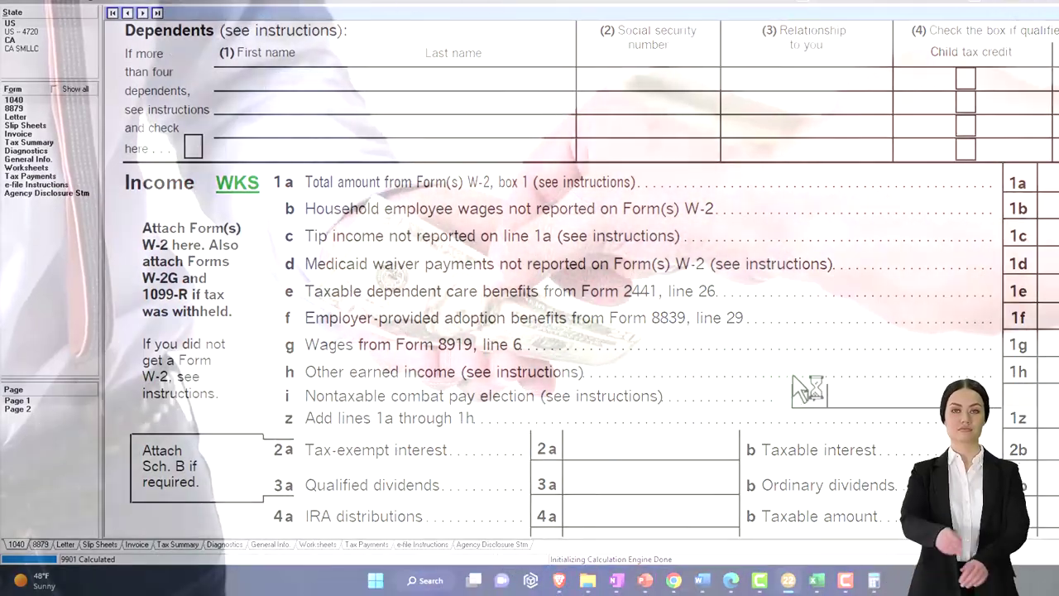
scroll(810, 389, down, 5)
scroll(910, 435, down, 2)
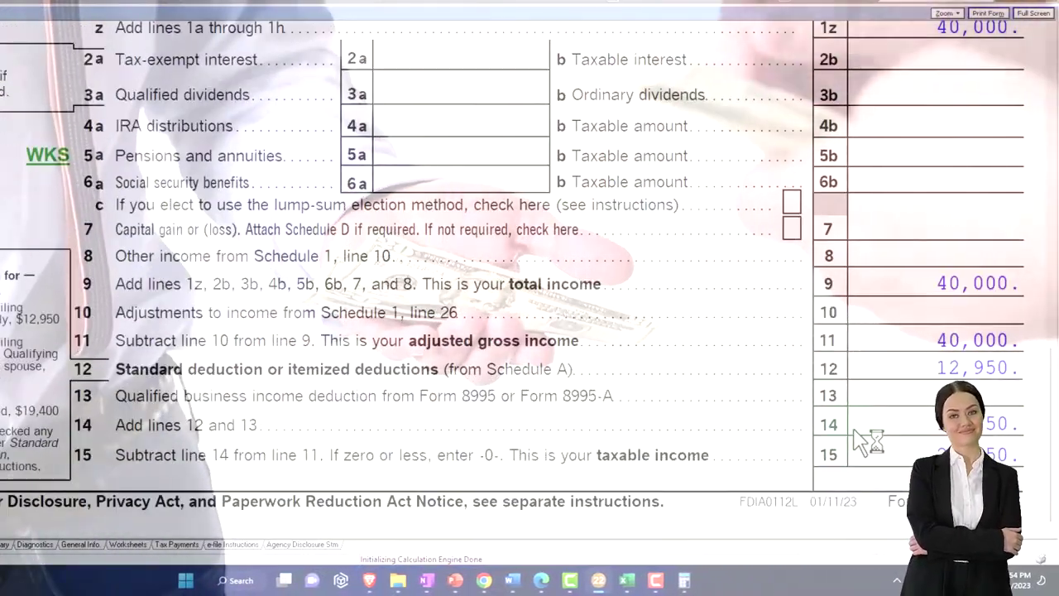
click(627, 580)
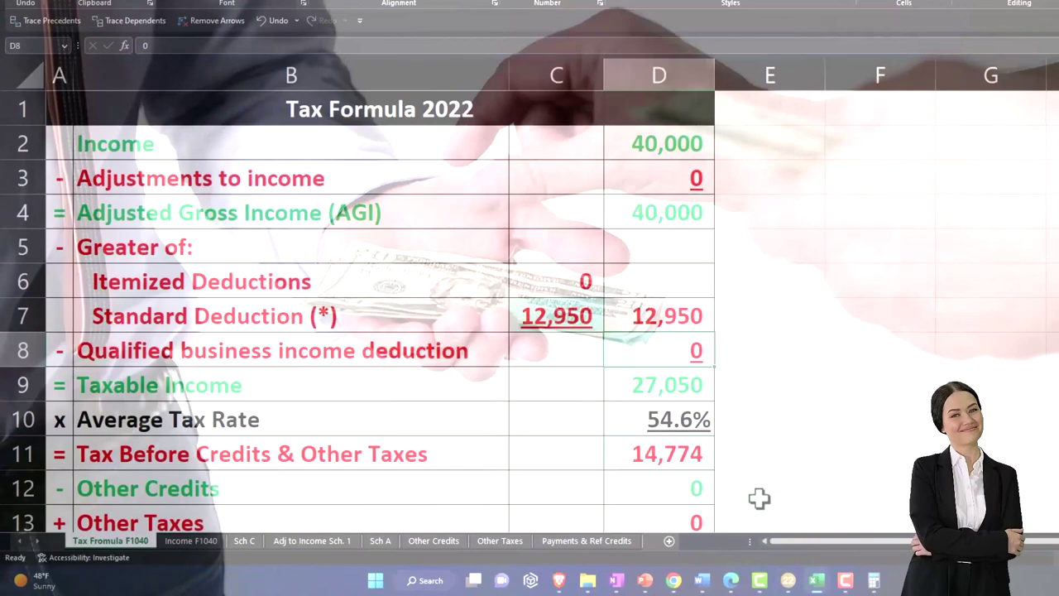
click(668, 386)
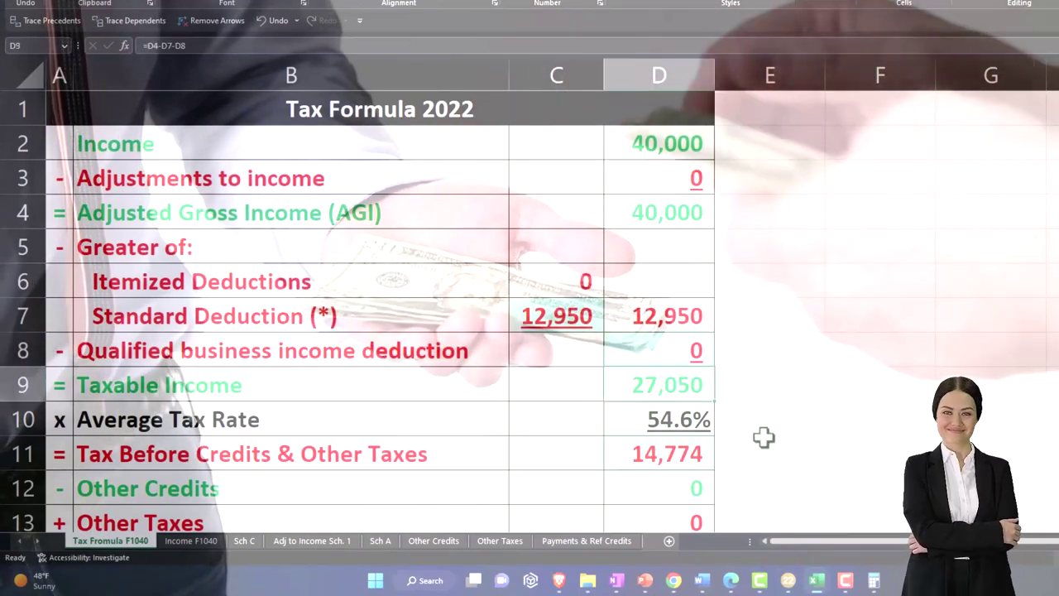
scroll(763, 438, down, 1)
- View Form 1040 page 2 in Lacerte, showing 3,044 total tax and 4,000 withheld
mouse_move(819, 584)
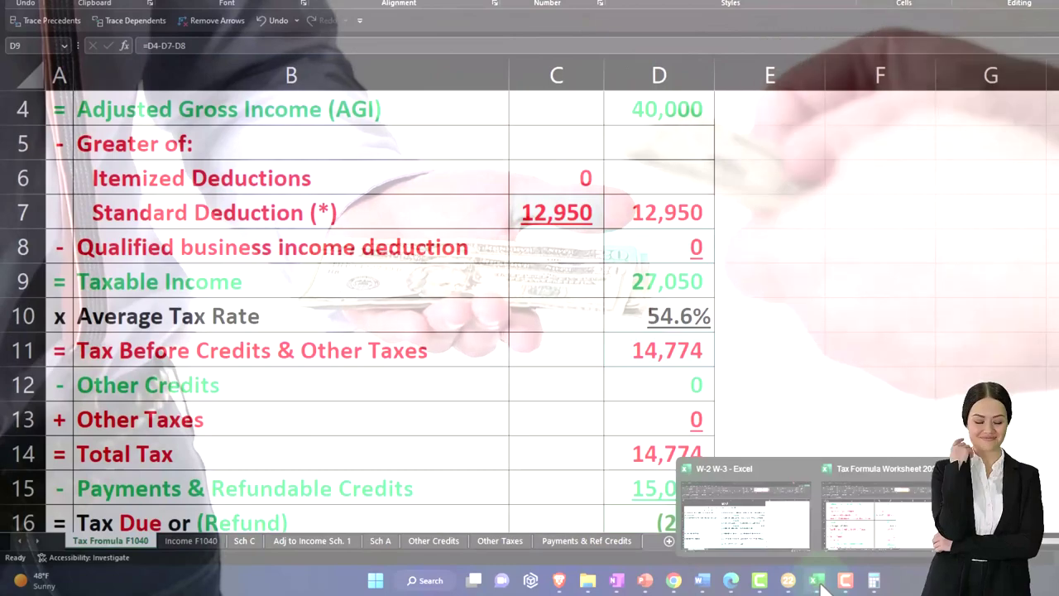
click(788, 582)
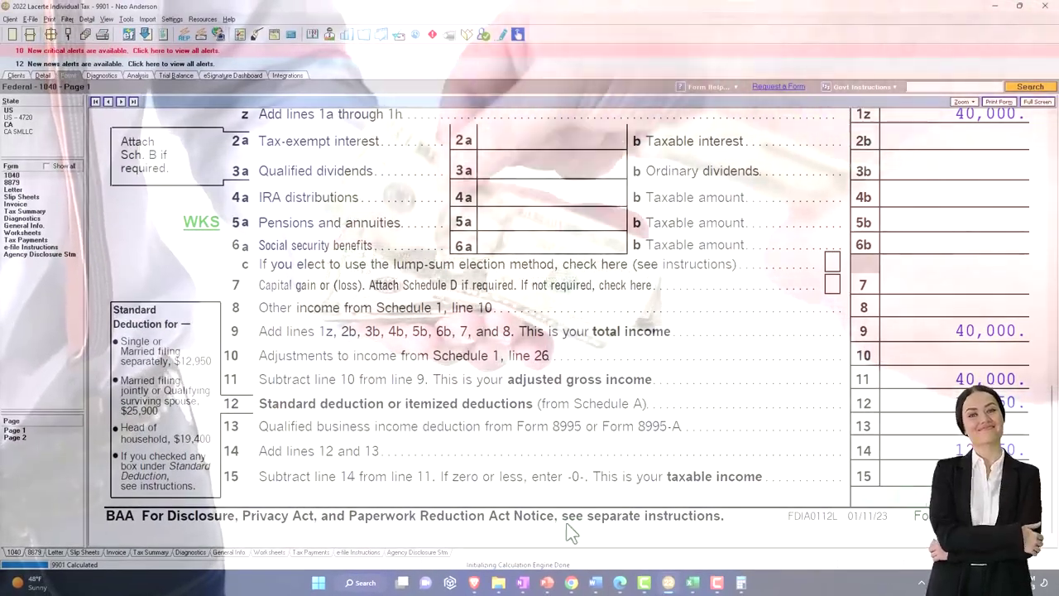
click(29, 439)
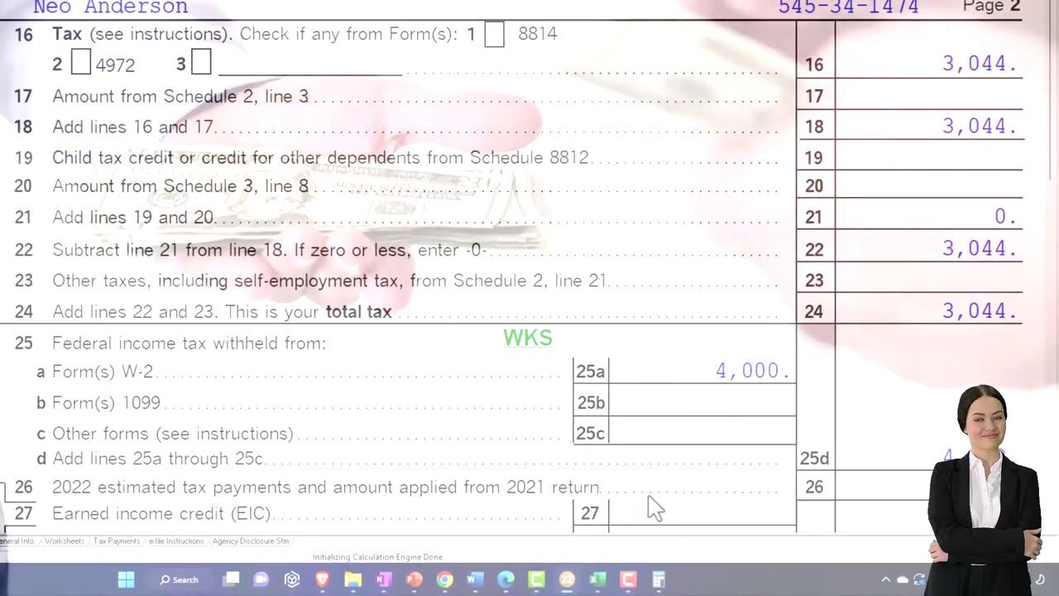
click(567, 579)
- Enter 3,044 as Tax Before Credits & Other Taxes in cell D11
click(516, 337)
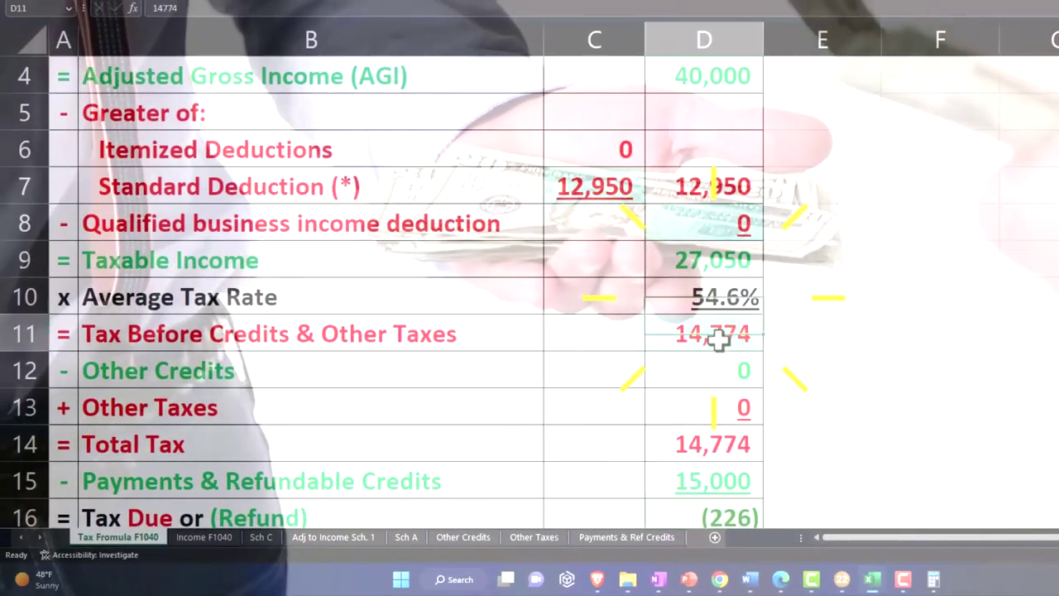
text(3,044)
key(Return)
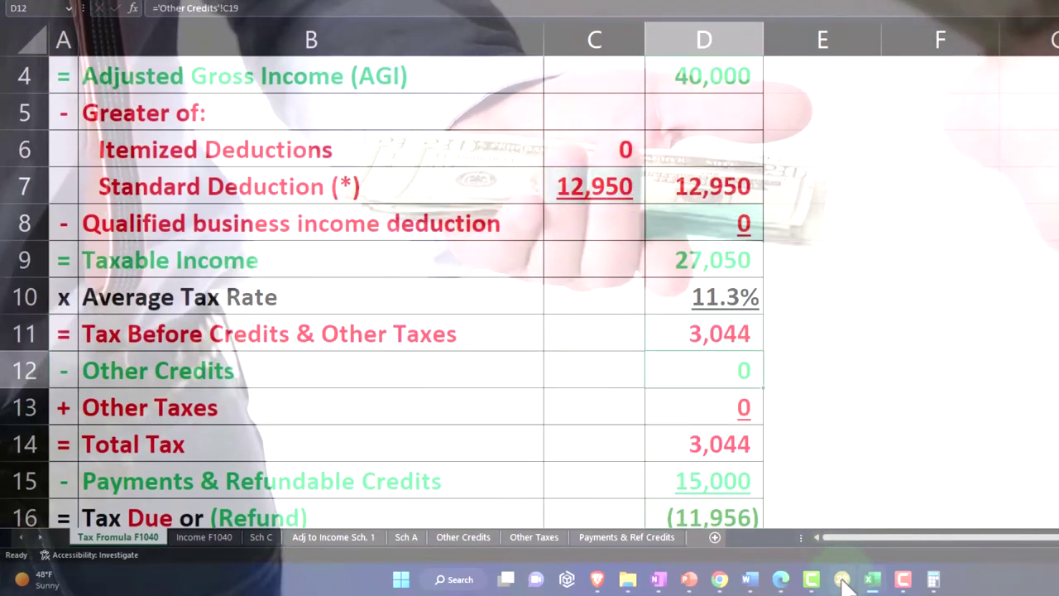
- Check the W-2 workbook's federal withholding in D5 against Lacerte's page 2
mouse_move(870, 585)
click(839, 534)
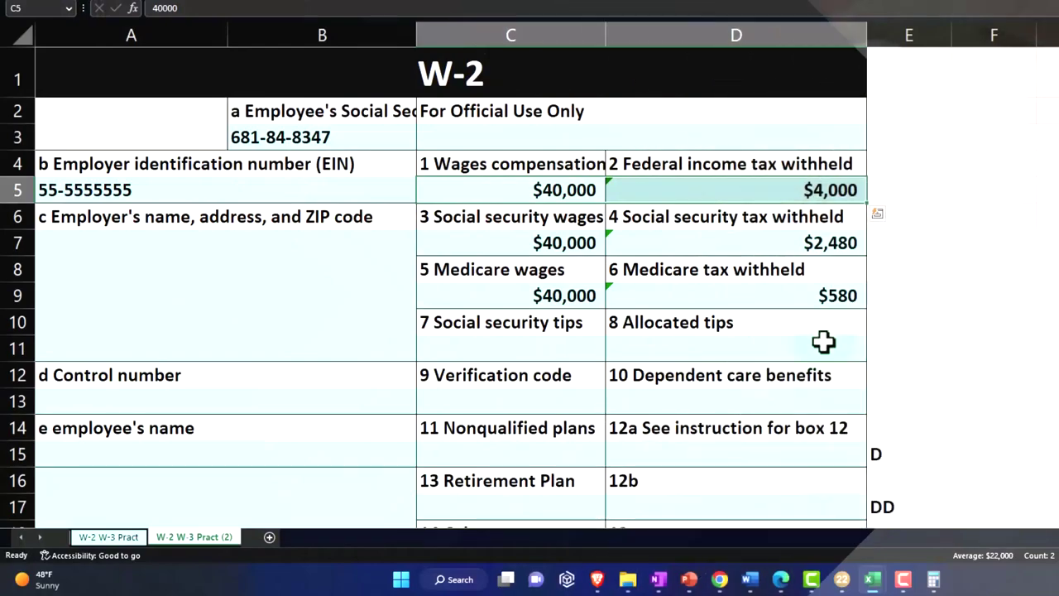
click(800, 190)
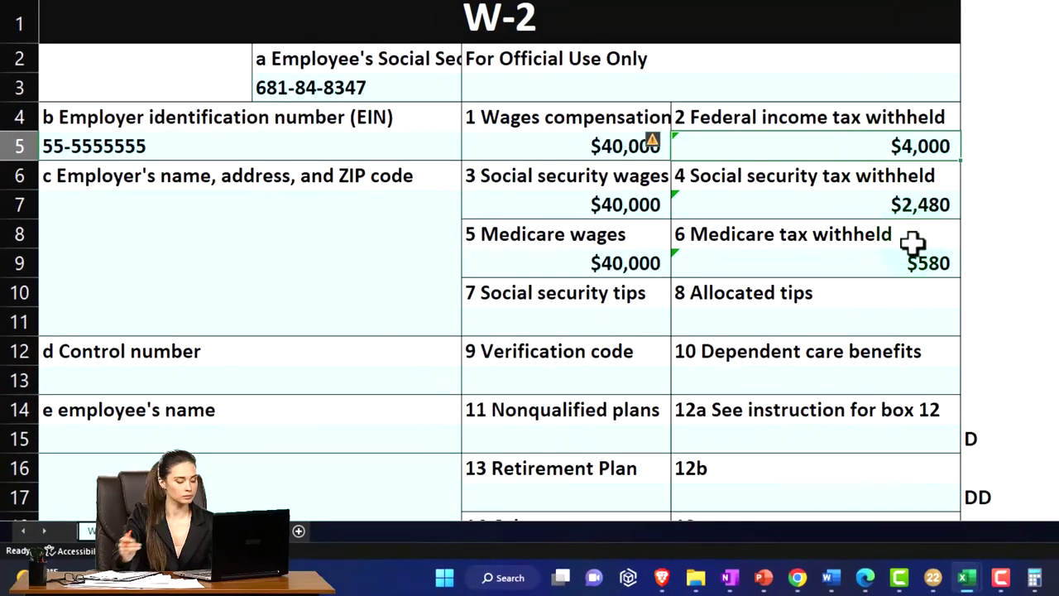
click(934, 579)
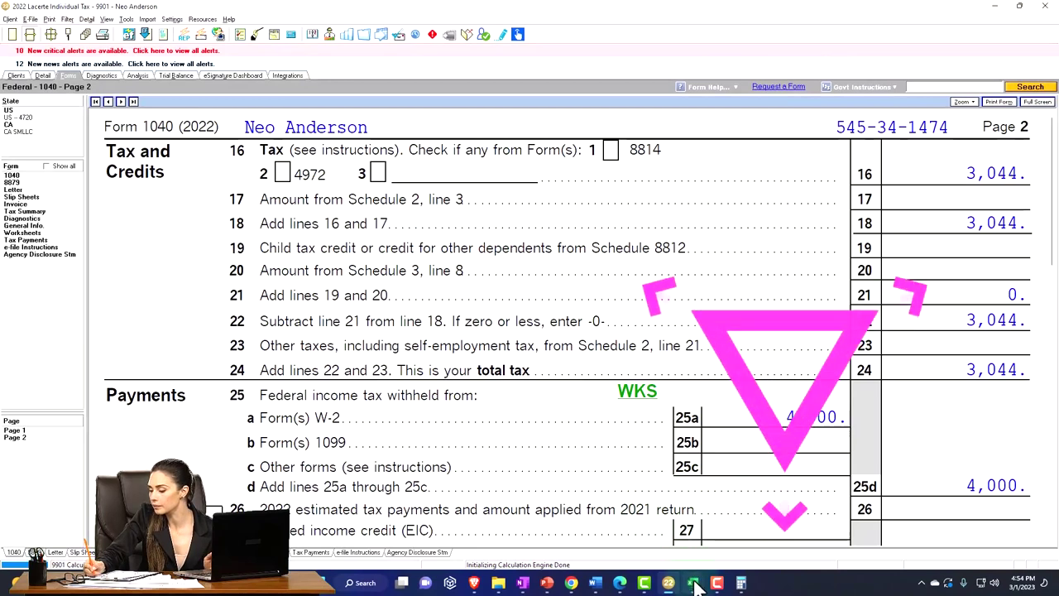
mouse_move(697, 586)
click(727, 530)
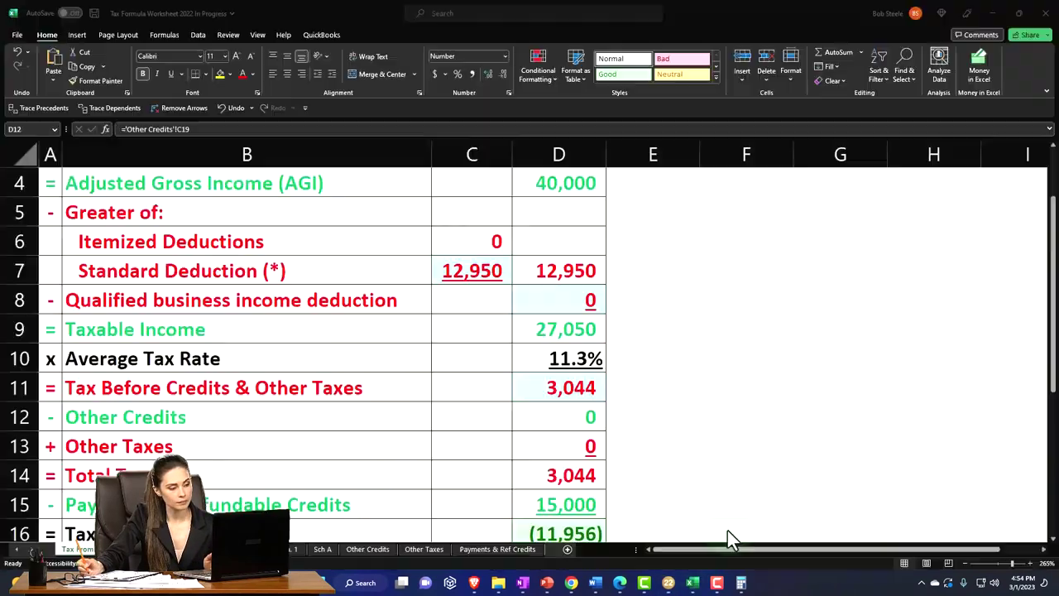
- Enter 4,000 W-2 withholding in B4 of the Payments & Ref Credits sheet
click(499, 550)
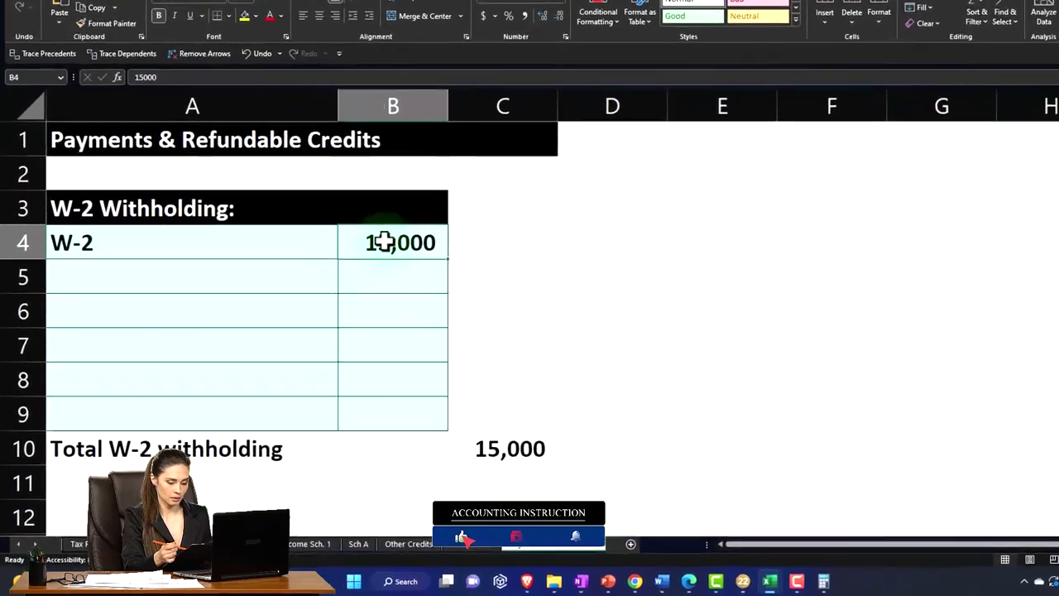
text(4000)
key(Return)
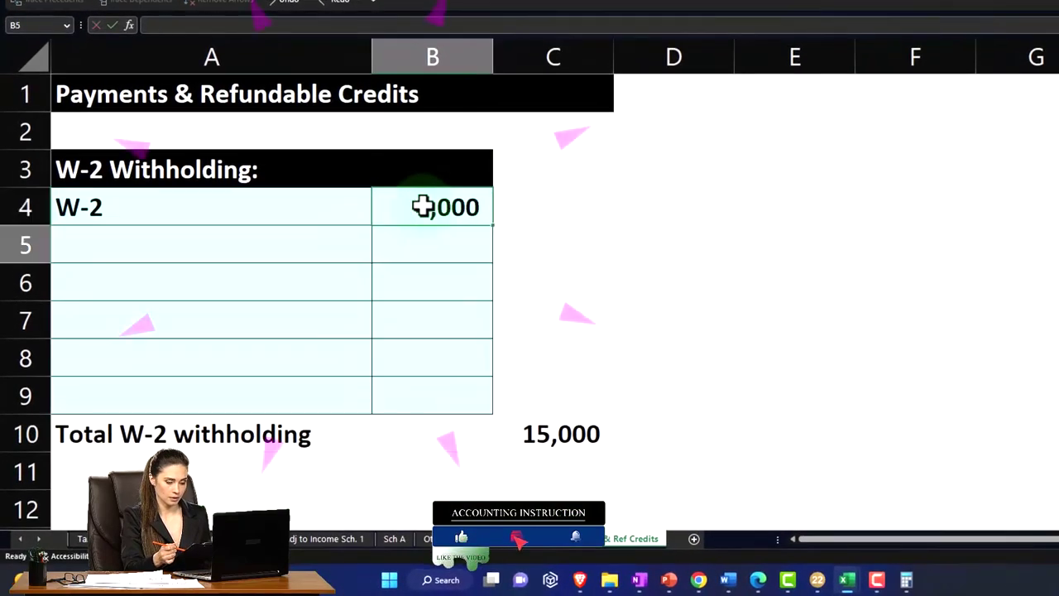
click(83, 539)
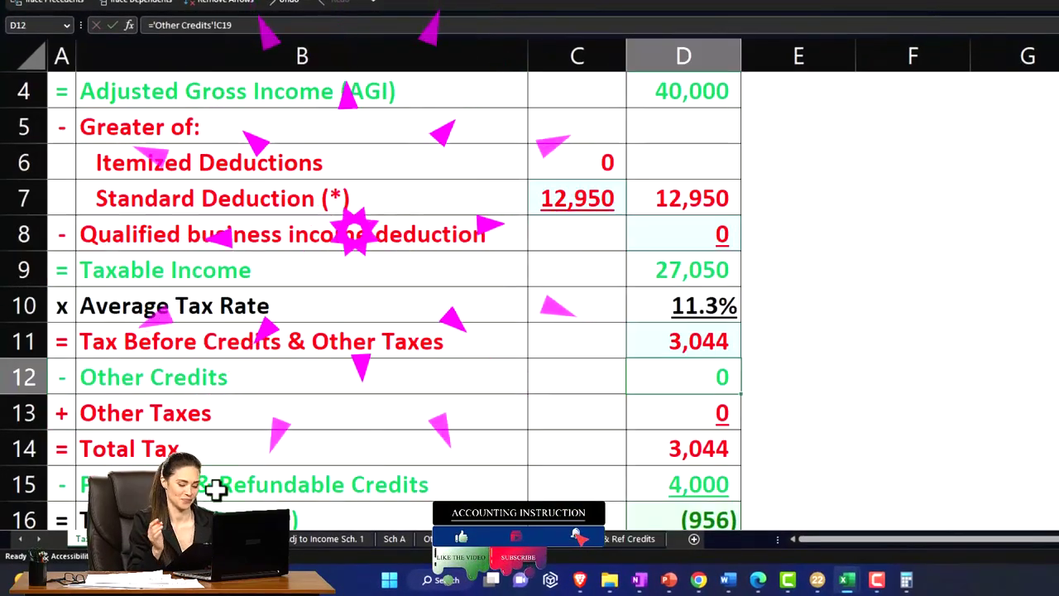
scroll(300, 436, down, 1)
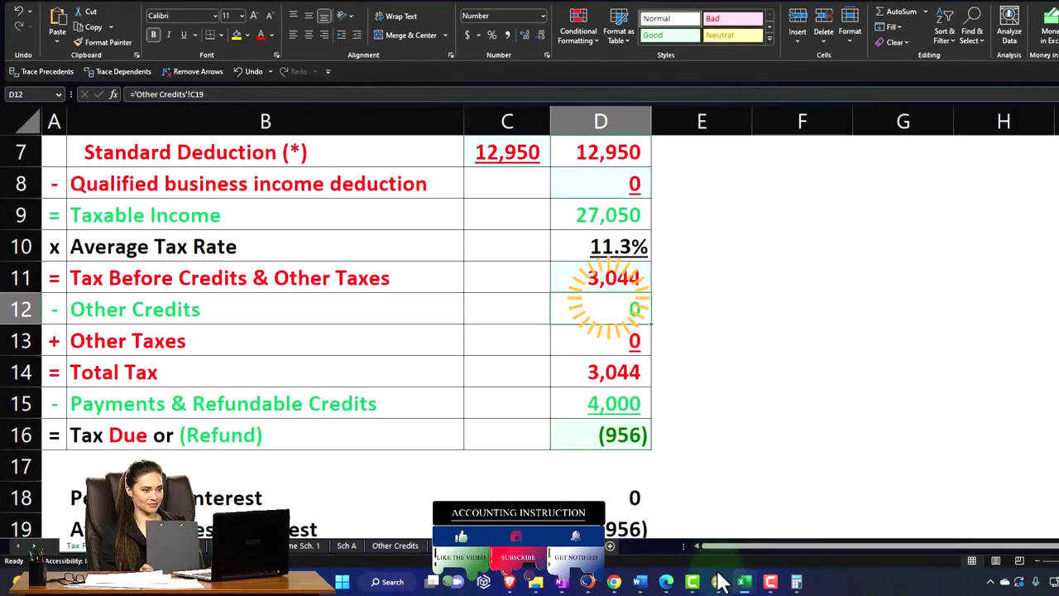
- Confirm the worksheet's 956 refund matches Lacerte's Form 1040 line 34
click(817, 579)
scroll(769, 473, down, 5)
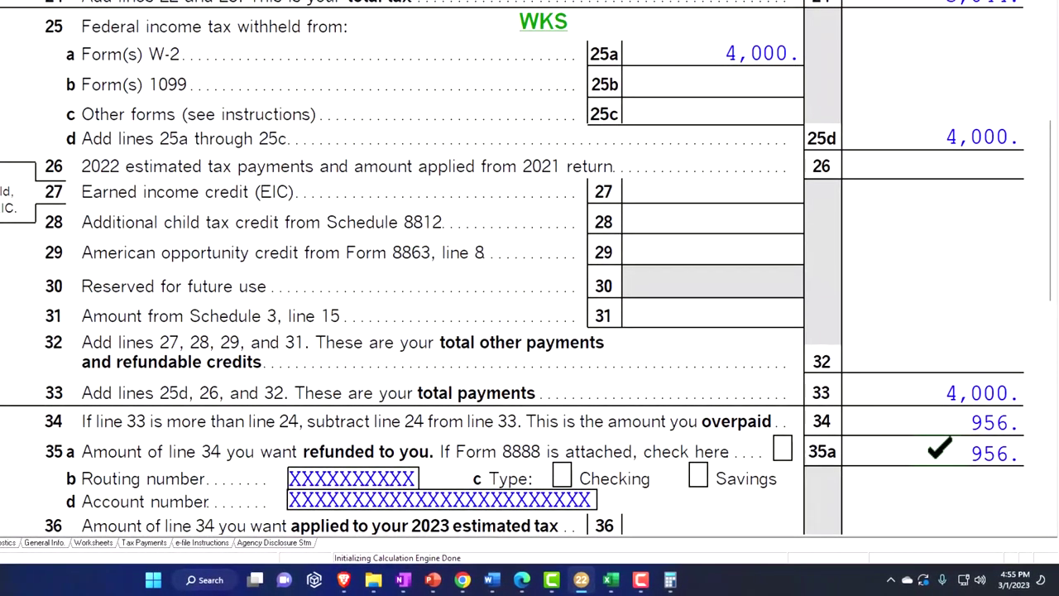
mouse_move(612, 584)
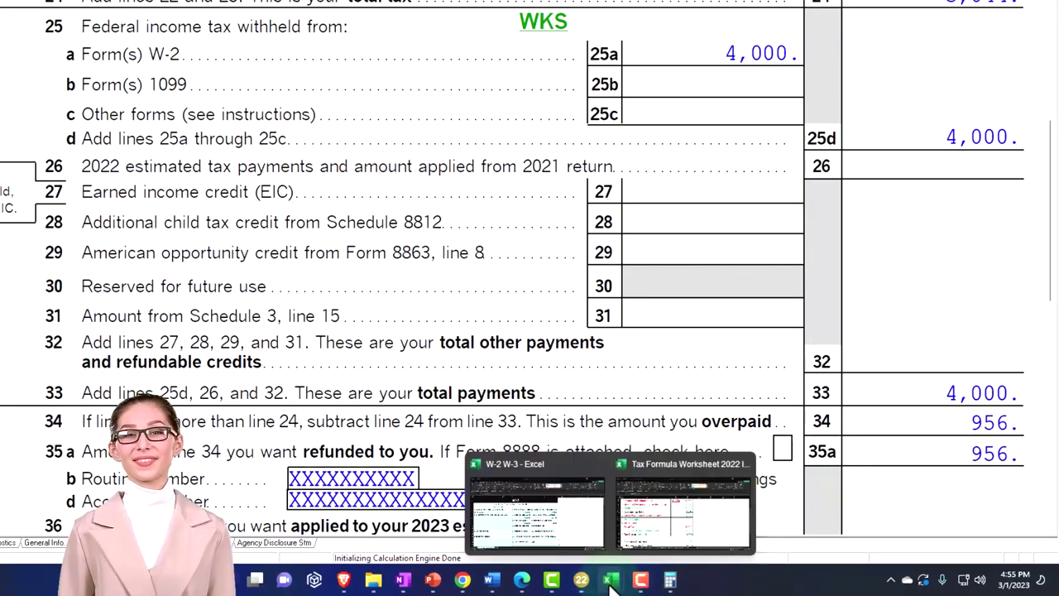
click(537, 530)
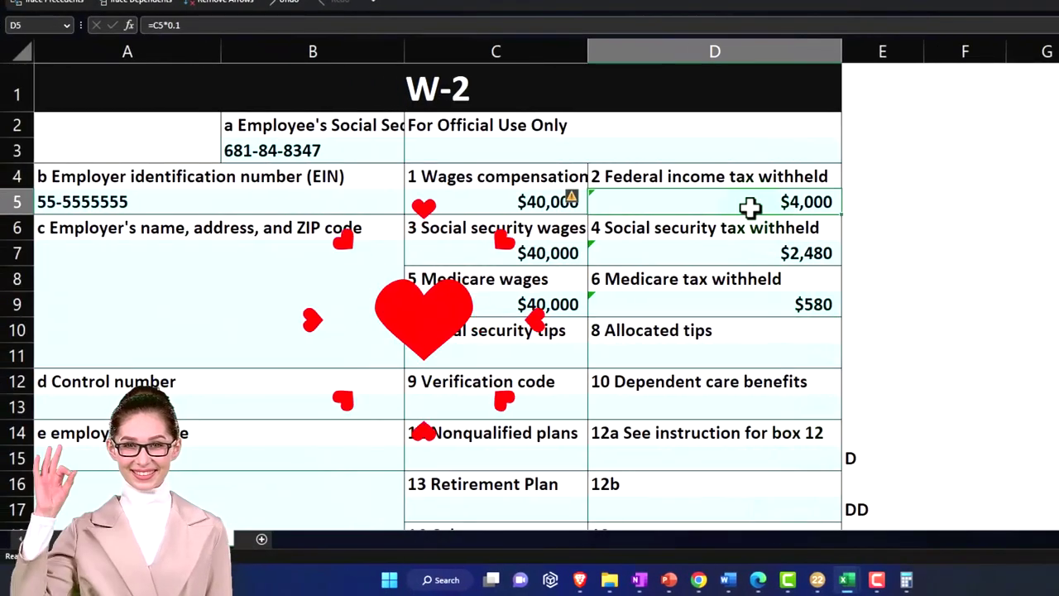
key(Down)
key(Down)
key(Left)
key(Right)
key(Left)
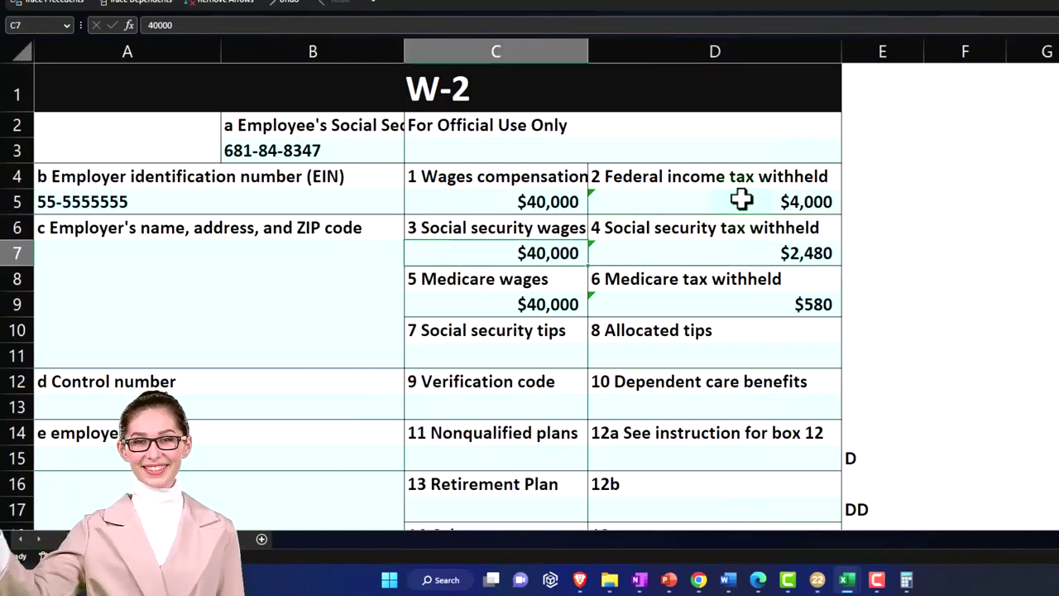
key(Right)
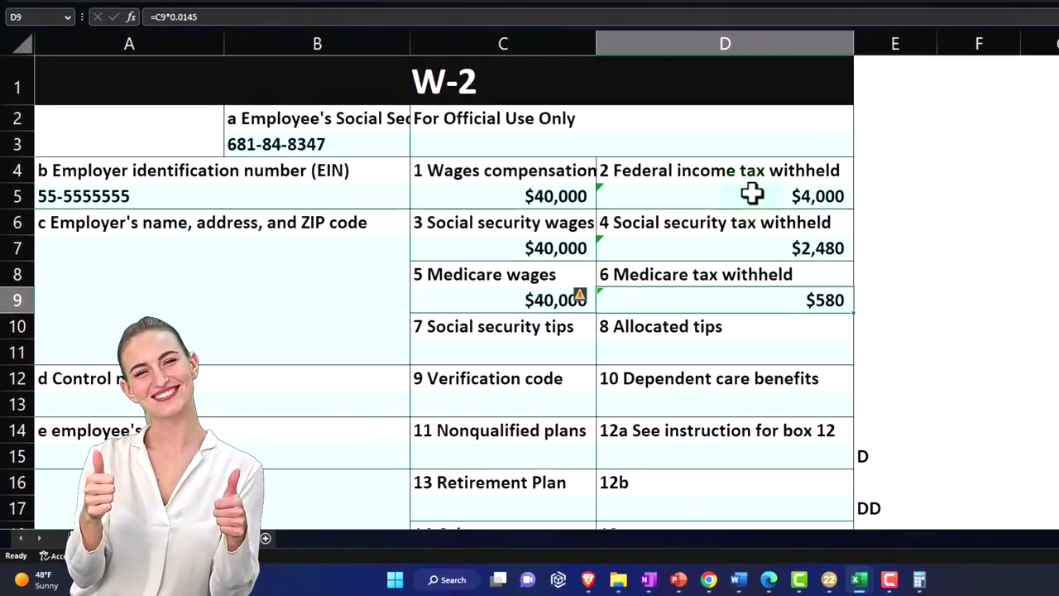
key(Up)
key(Left)
key(Up)
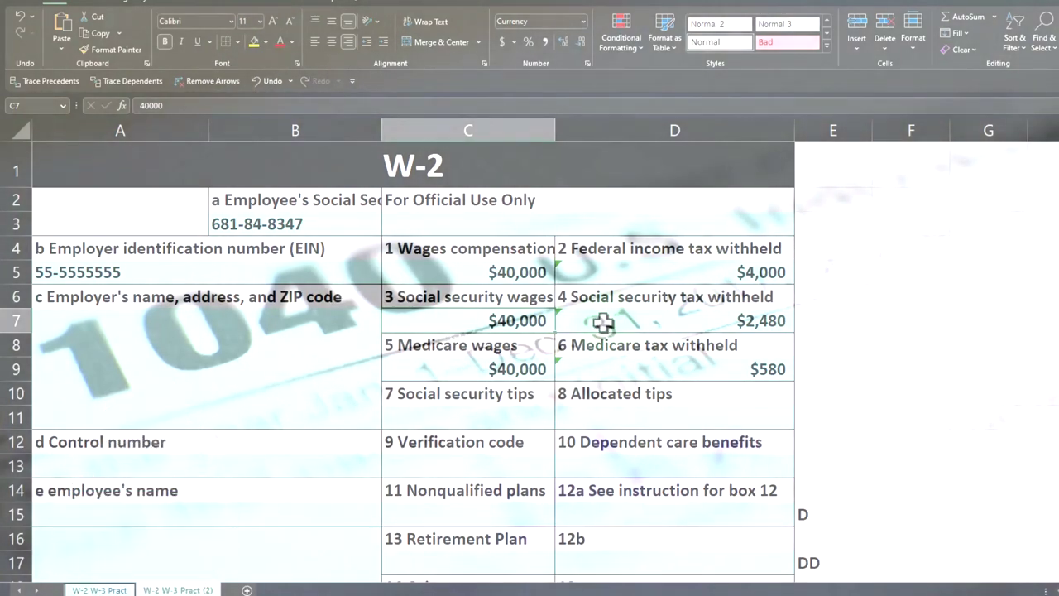
- Review the second W-2's $150,000 wages in C29 and its social security wages in C31
scroll(602, 322, down, 6)
scroll(602, 322, down, 2)
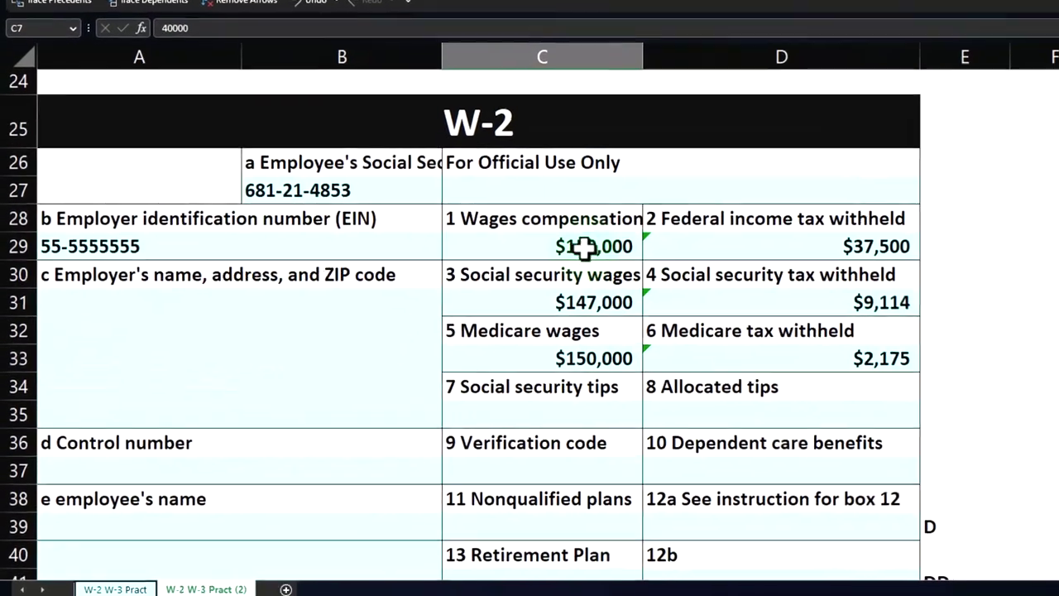
click(496, 294)
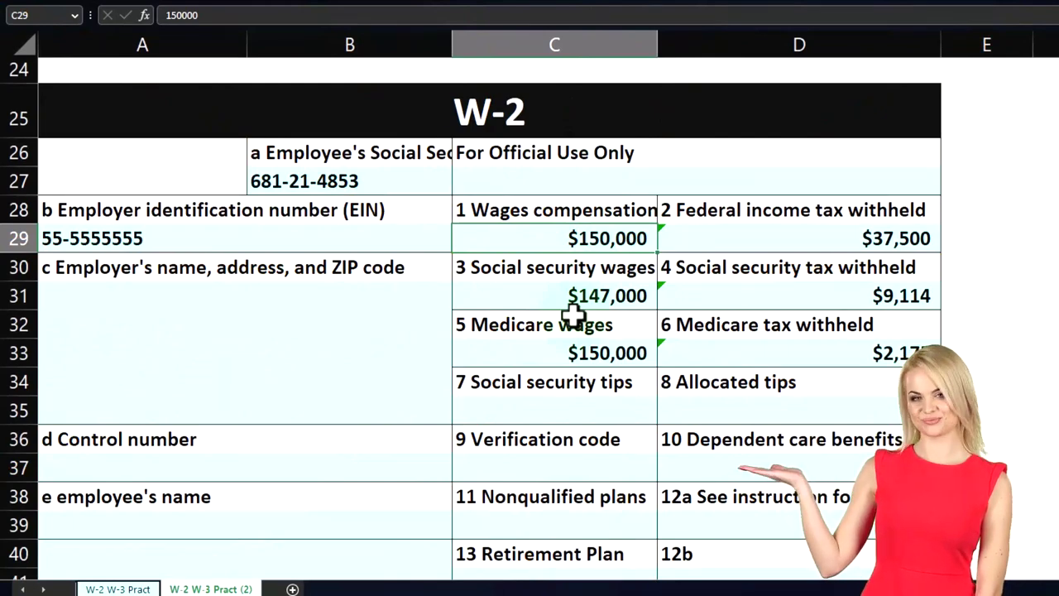
key(Down)
key(Down)
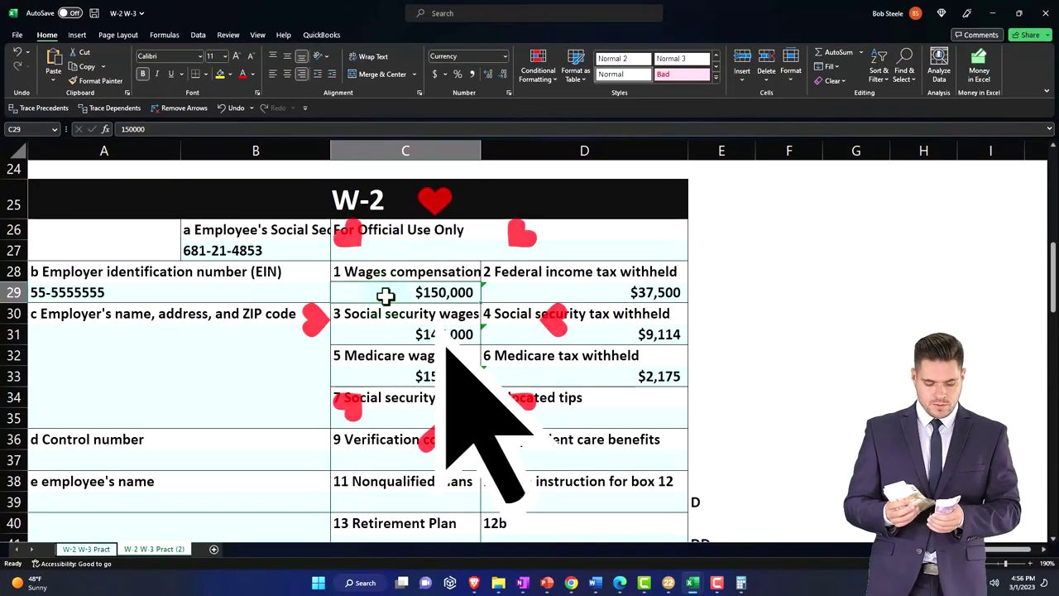
scroll(386, 296, down, 1)
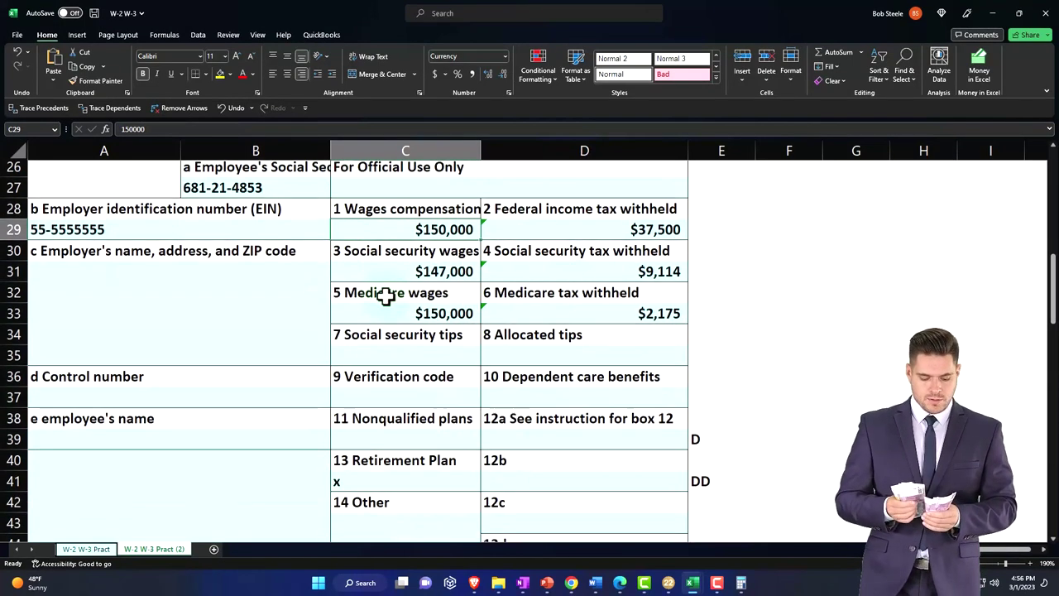
click(534, 482)
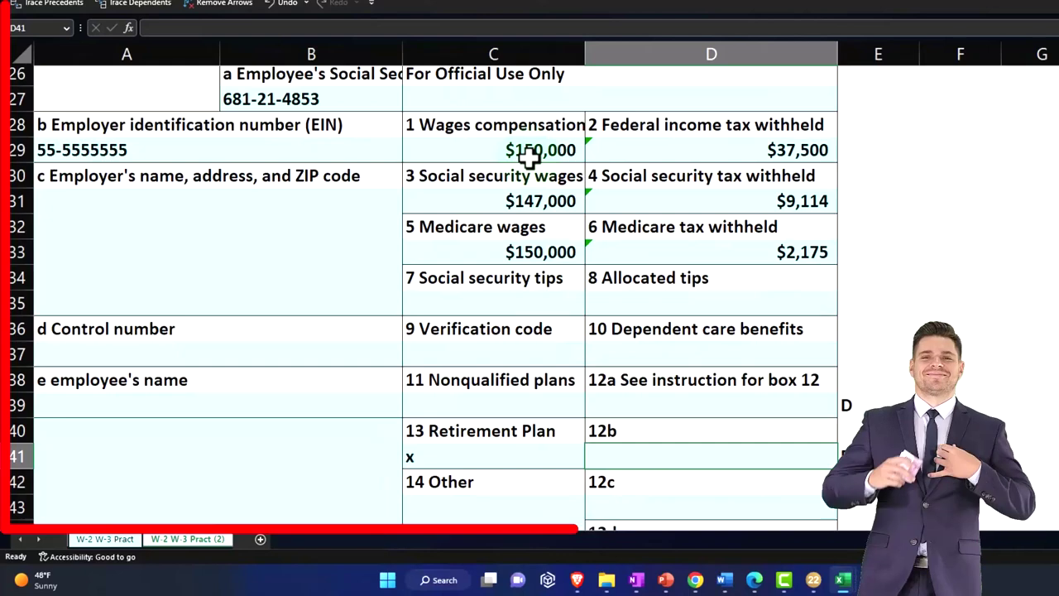
scroll(529, 159, up, 1)
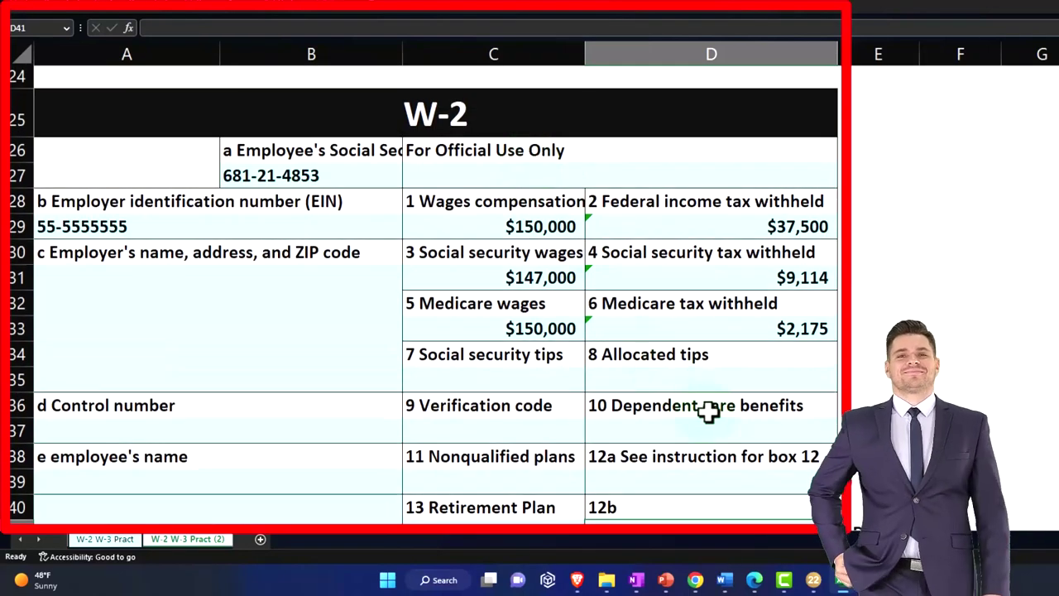
click(813, 581)
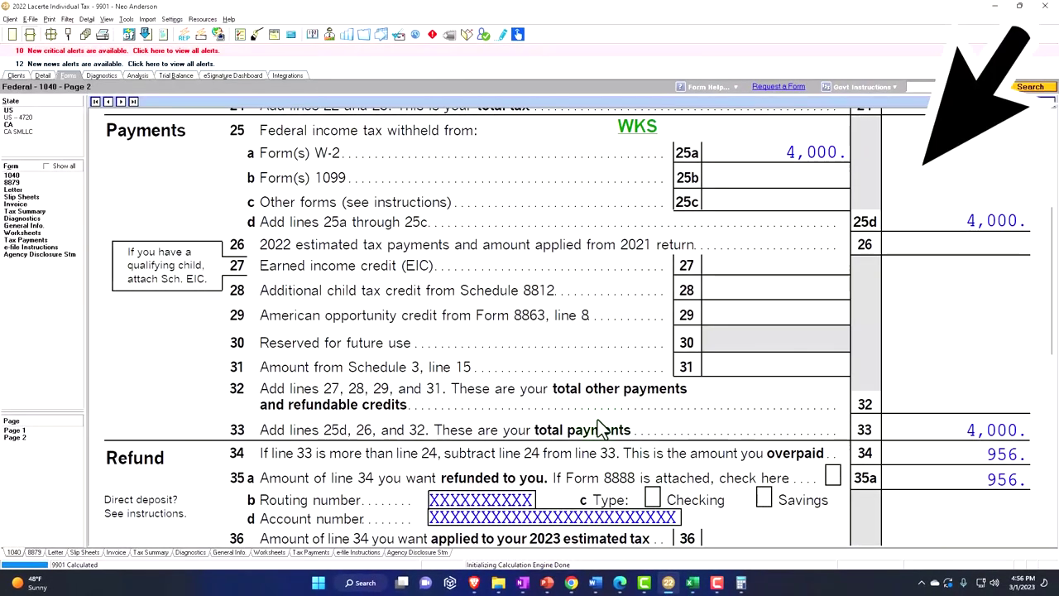
- Change the Lacerte W-2 wages on the Detail tab to 150,000
click(42, 75)
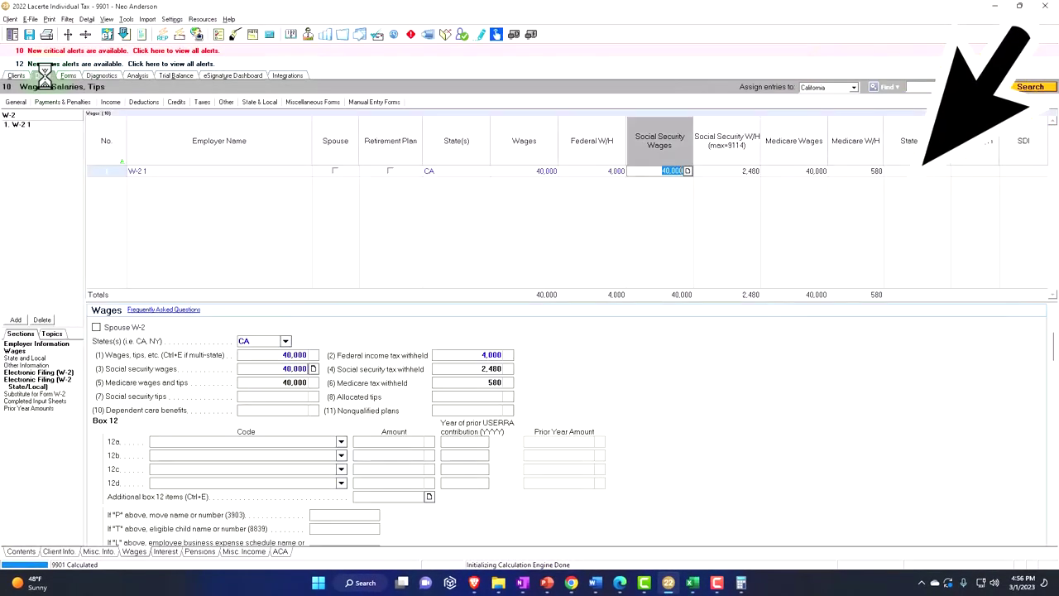
click(524, 171)
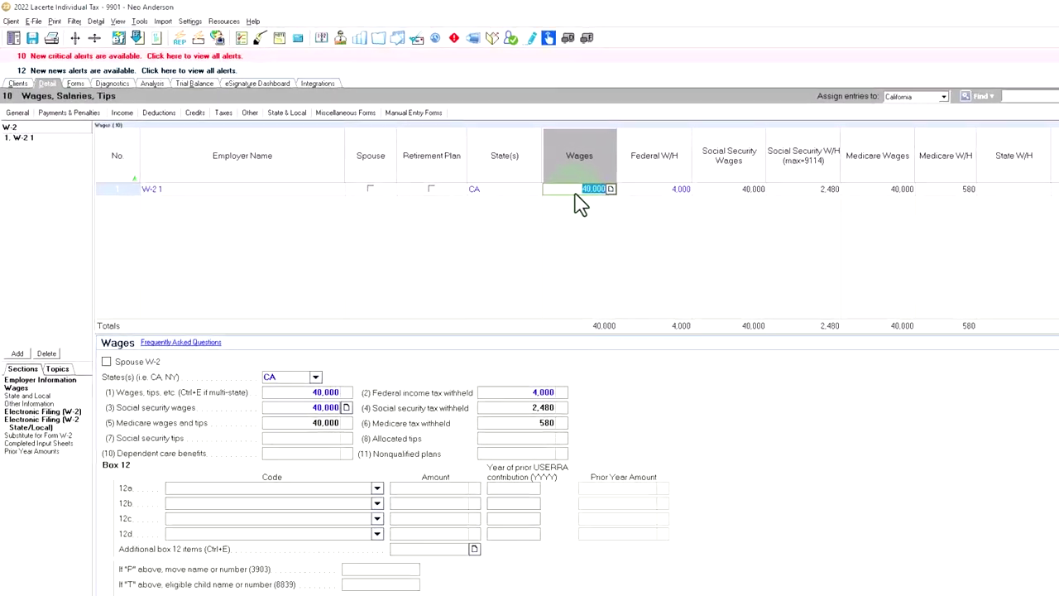
text(150,000)
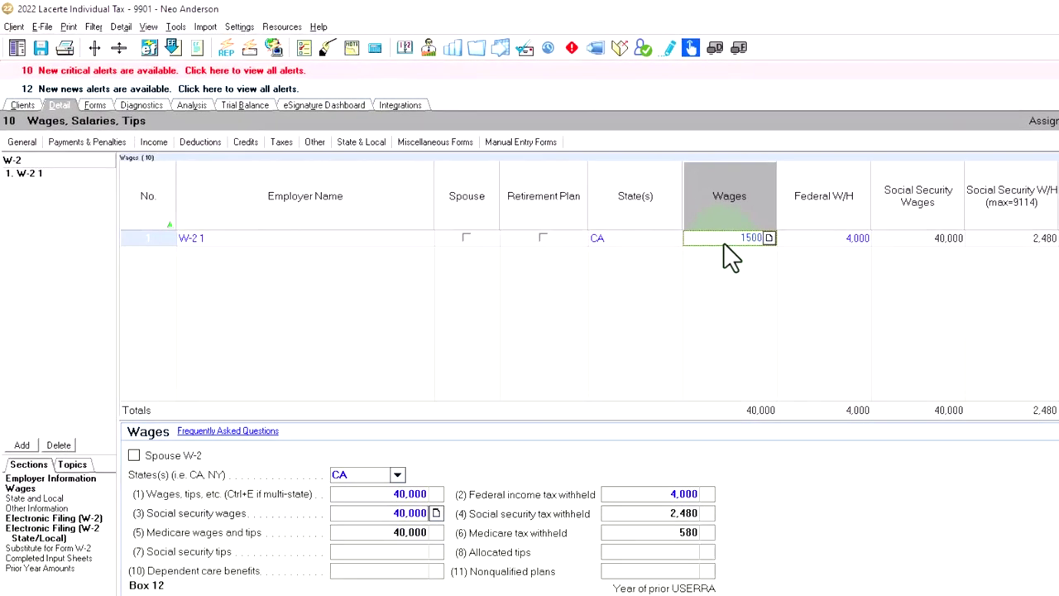
key(Tab)
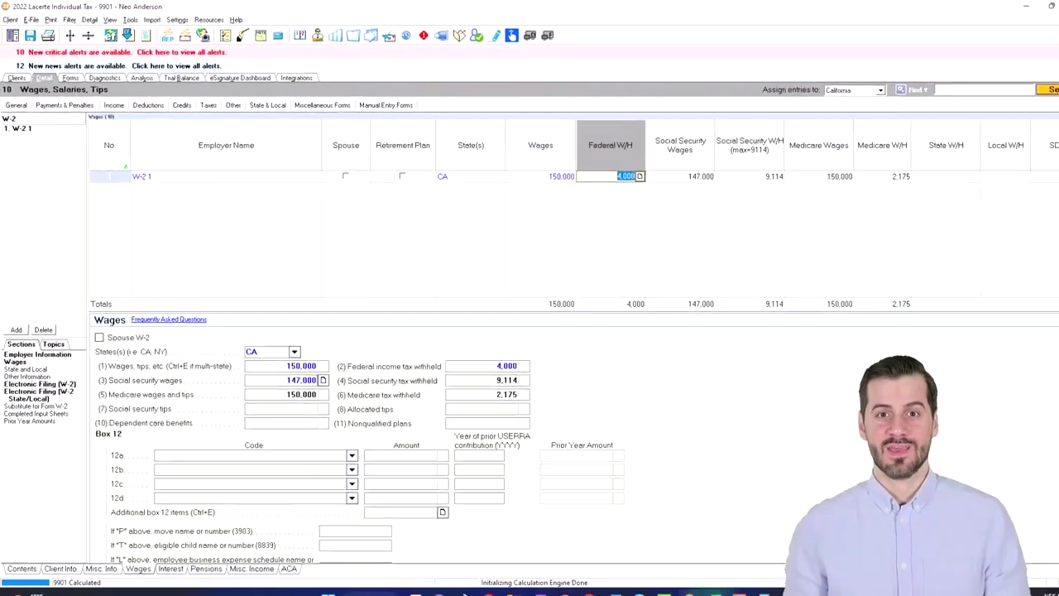
click(716, 595)
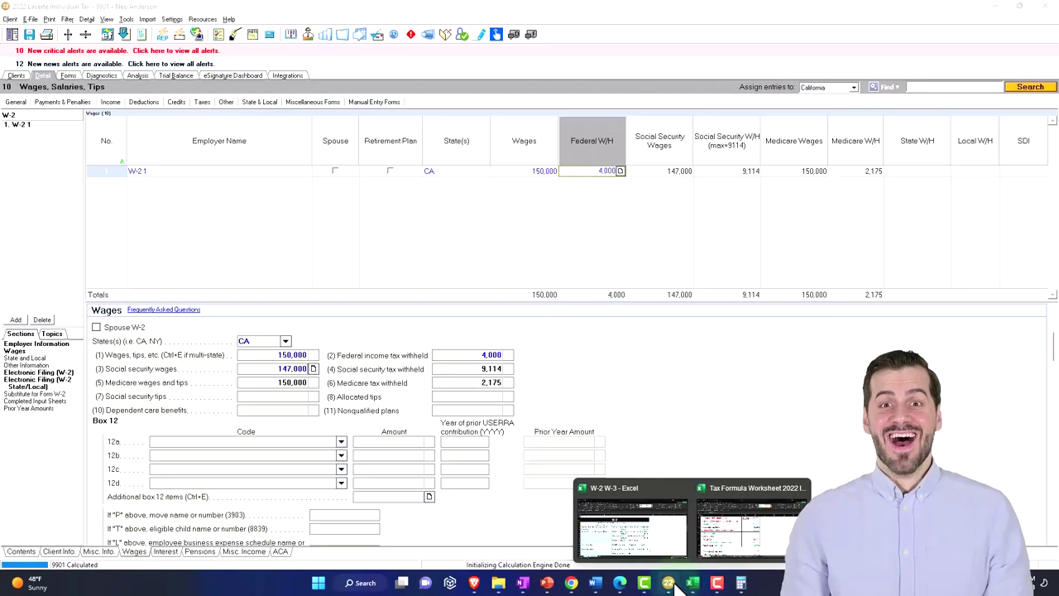
click(631, 521)
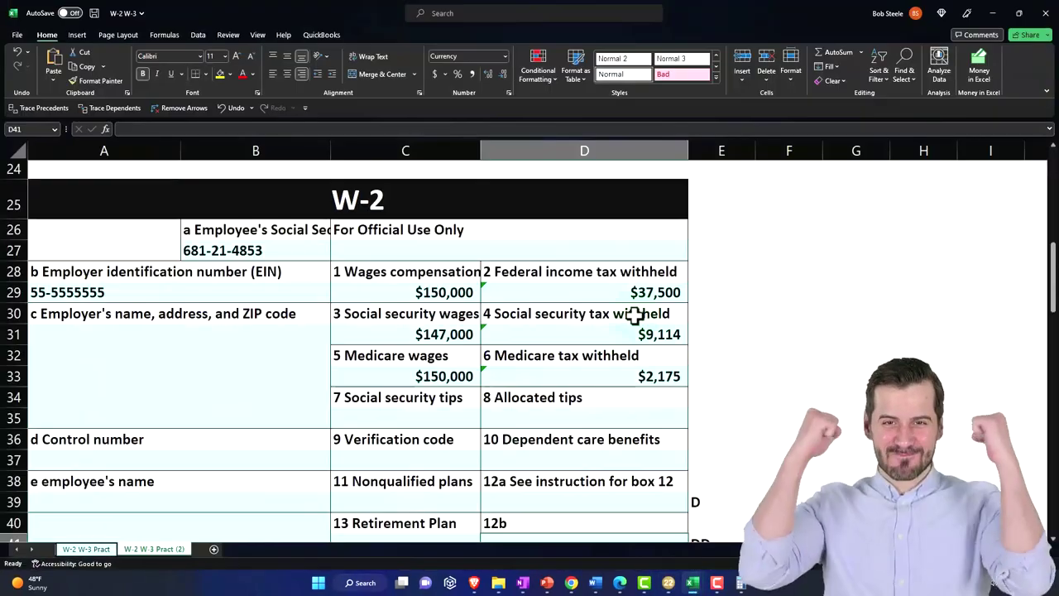
- Check that D29's $37,500 withholding is 25% of the $150,000 wages (=C29*0.25)
click(669, 293)
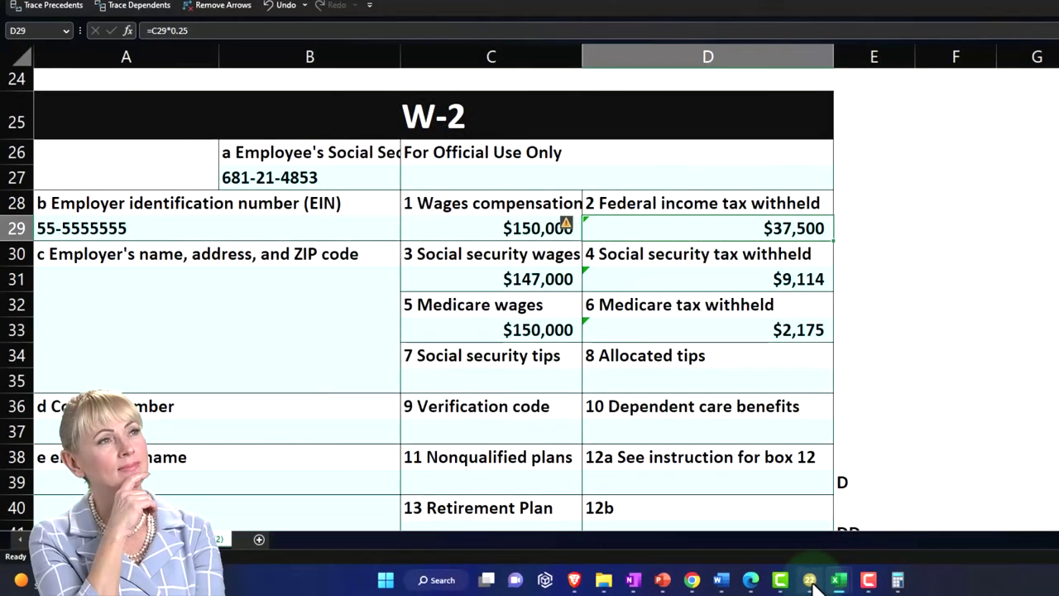
click(810, 580)
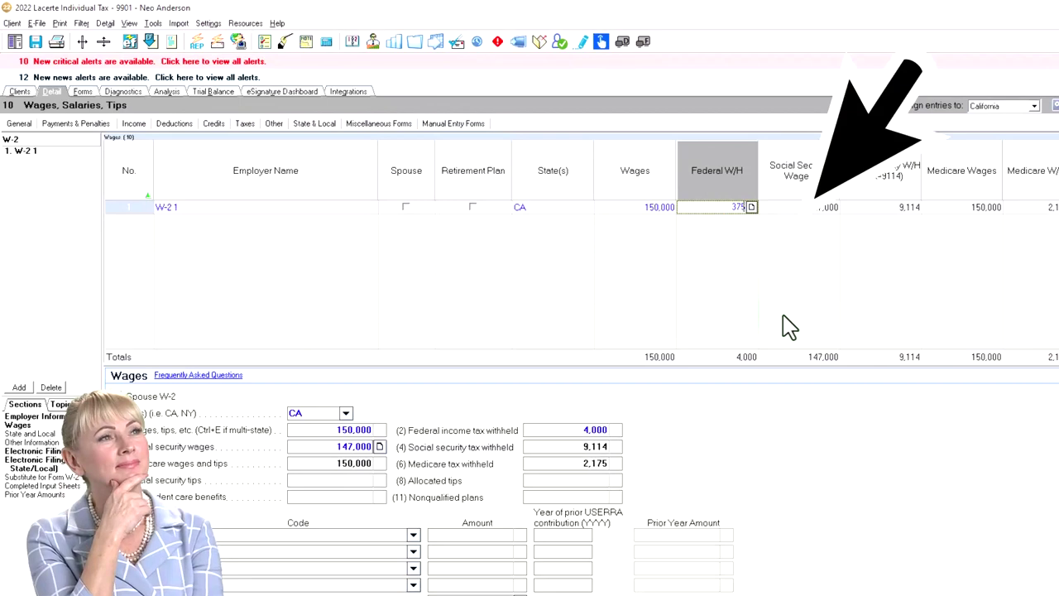
- Commit 37,500 as the Lacerte W-2 federal withholding
key(Tab)
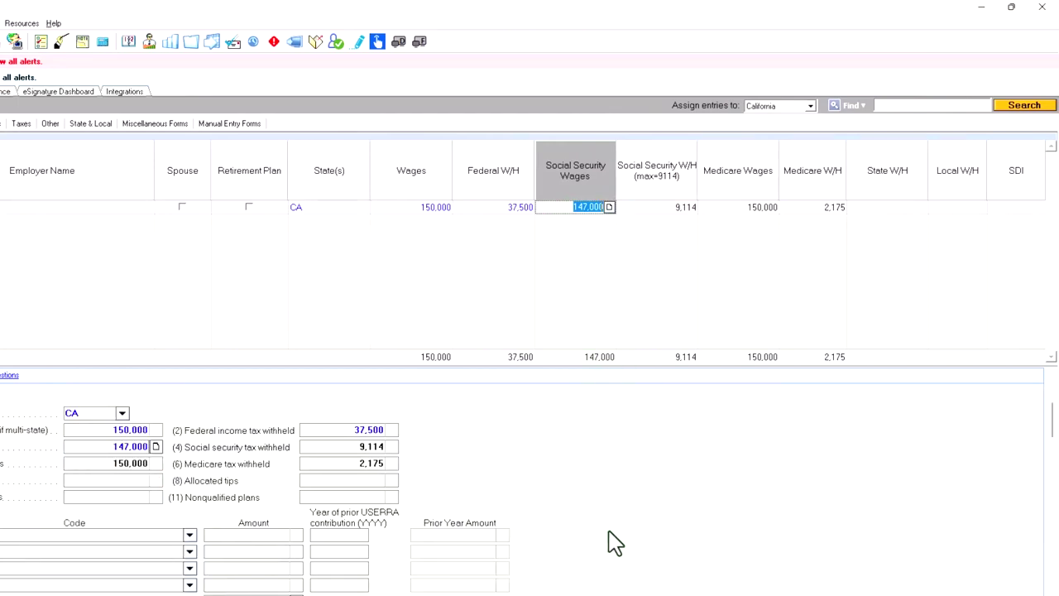
click(669, 542)
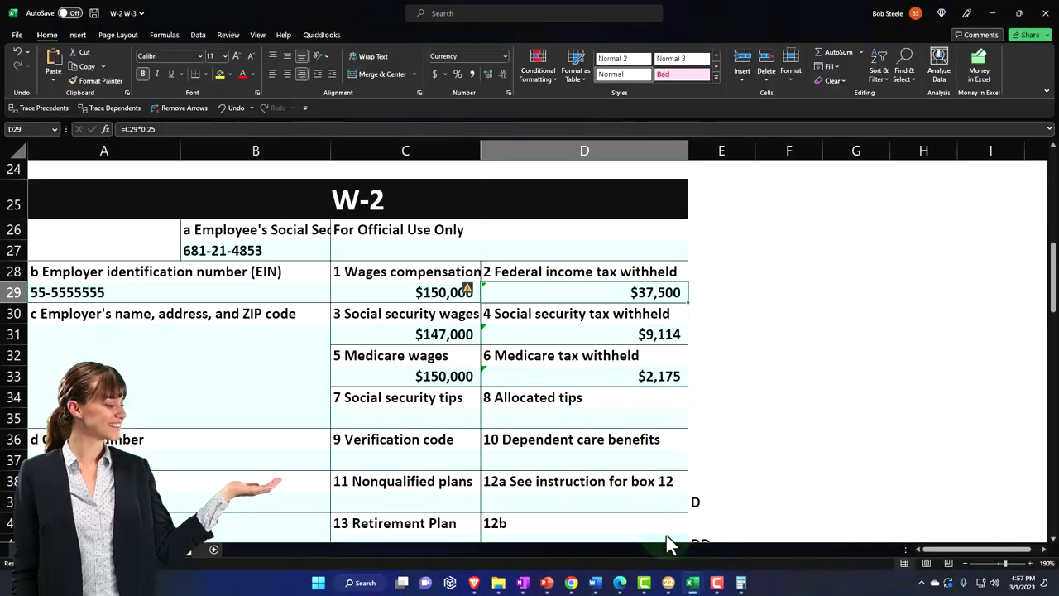
- Verify the 147,000 SS and 150,000 Medicare wages, with 9,114 and 2,175 taxes, match Lacerte
click(465, 334)
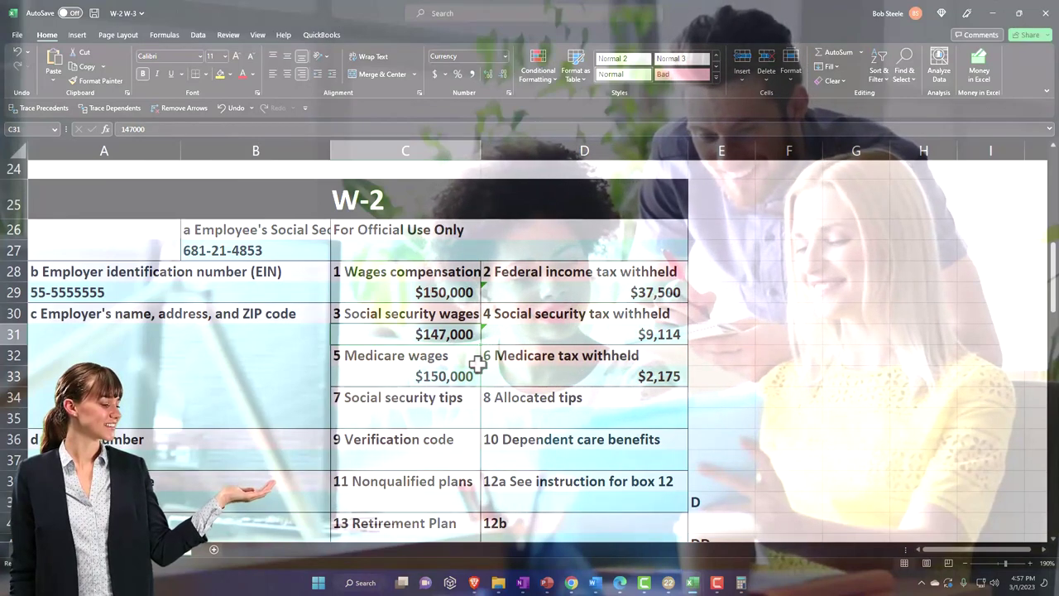
key(Right)
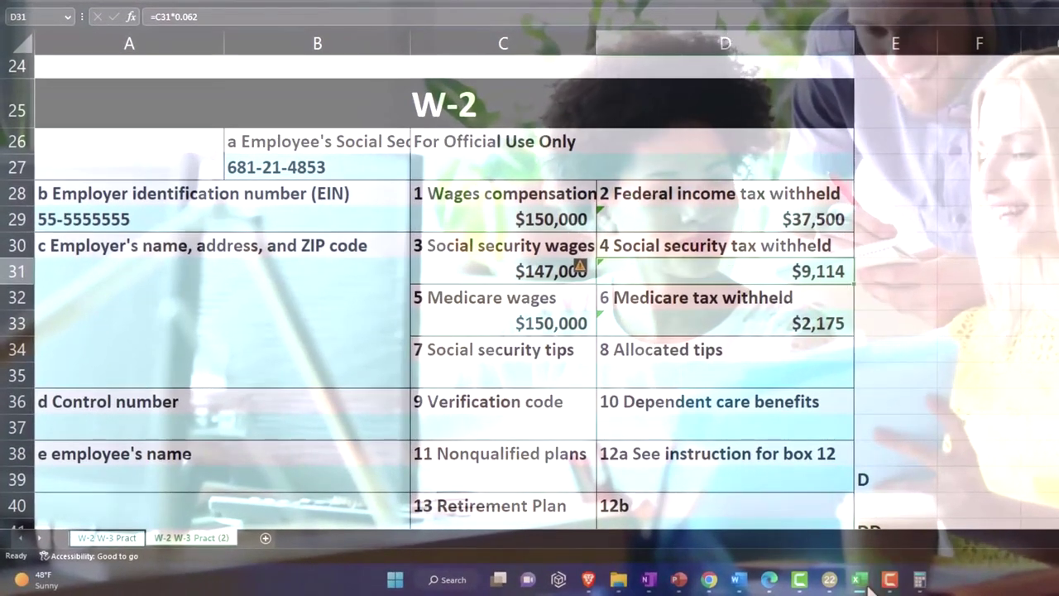
click(889, 580)
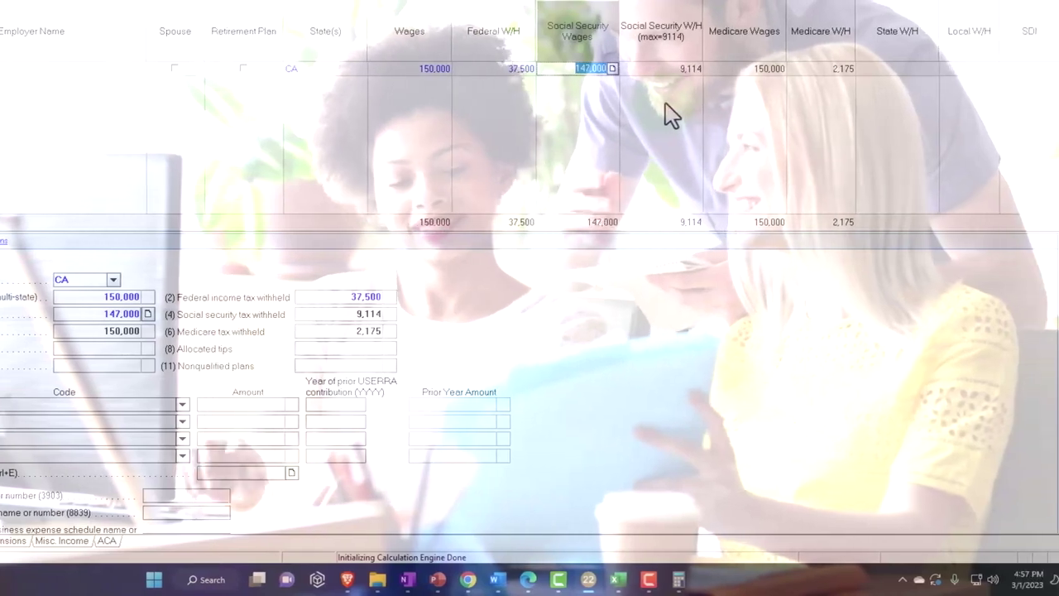
key(Tab)
key(Tab)
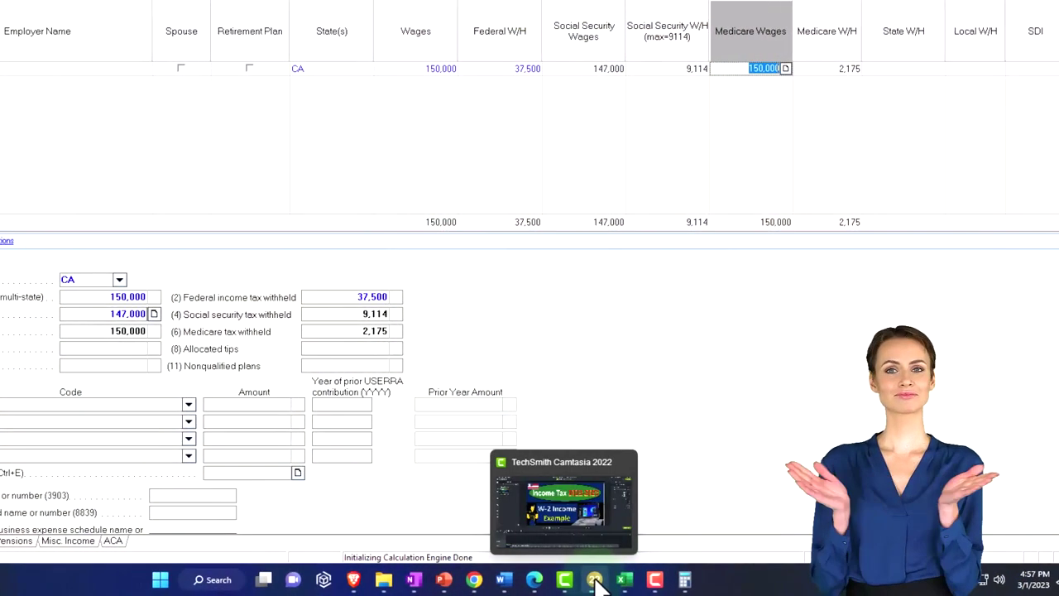
click(802, 579)
click(570, 322)
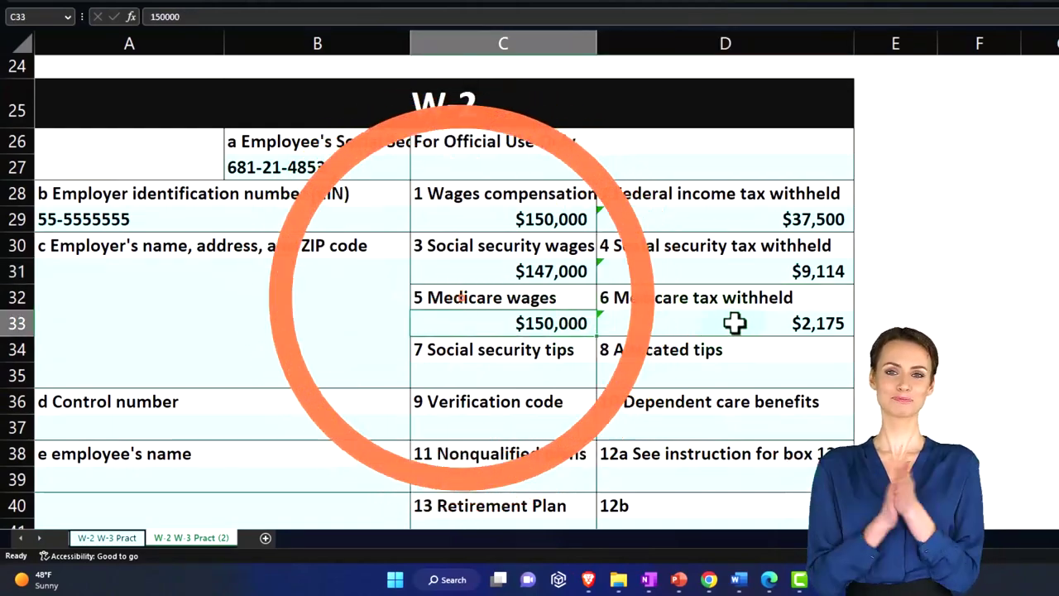
click(735, 324)
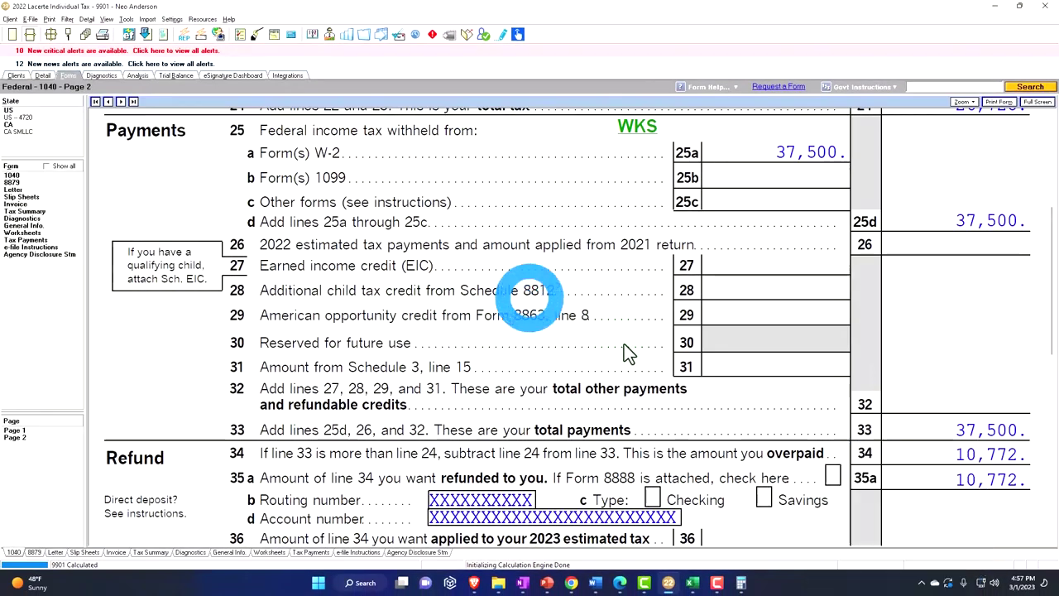
- Check that Form 1040 page 1 shows 150,000 wages on line 1a, then go back to the Excel W-2 sheet
click(34, 431)
scroll(579, 397, down, 10)
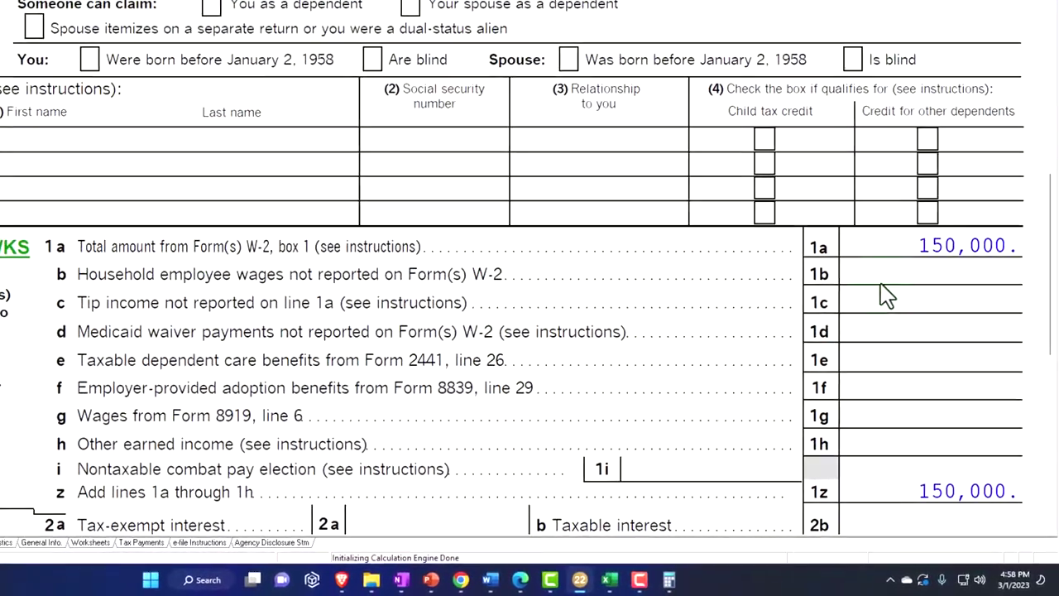
click(607, 579)
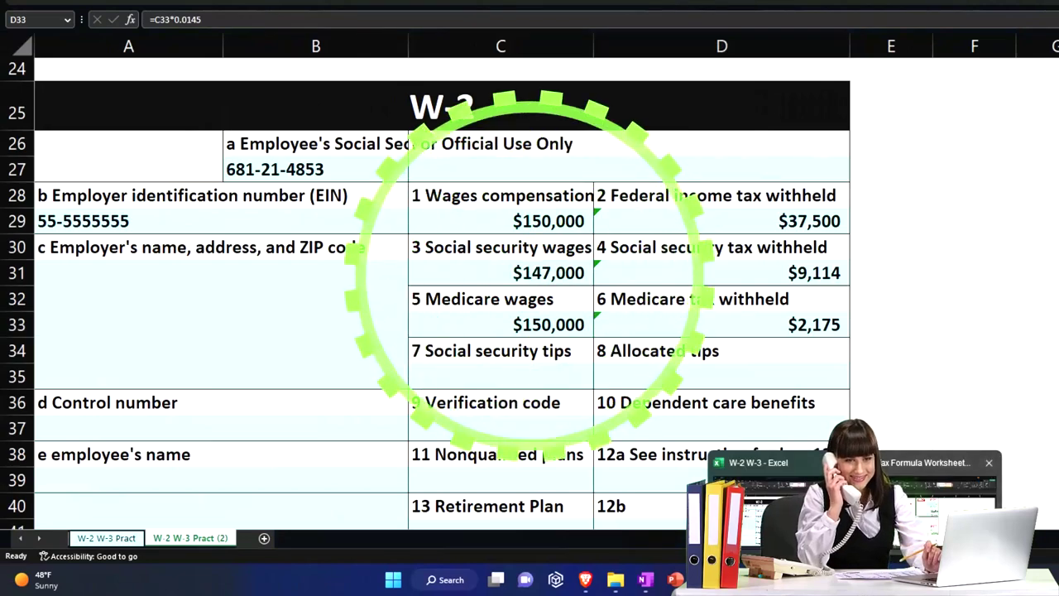
- Enter 150,000 as W-2 Employer 1 wages in cell B2 of the Income F1040 sheet
click(935, 484)
click(200, 538)
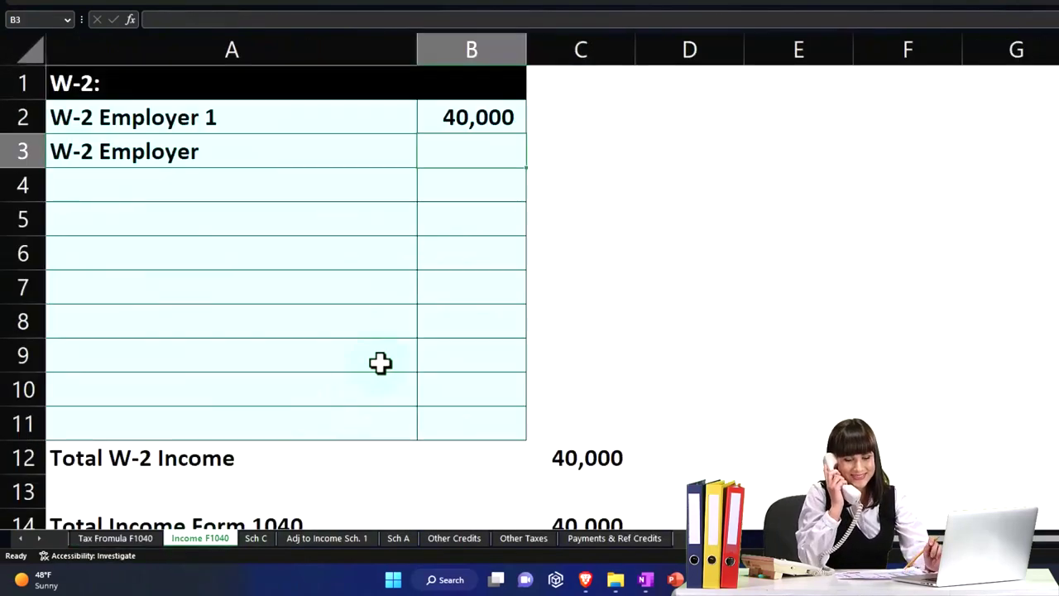
click(468, 120)
text(15)
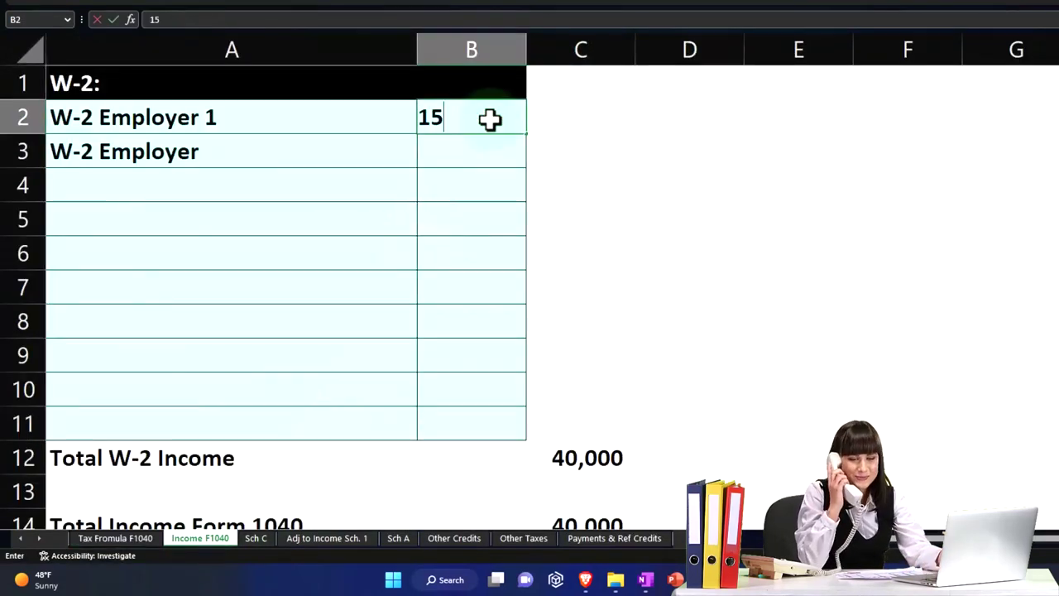
text(0,00)
key(Return)
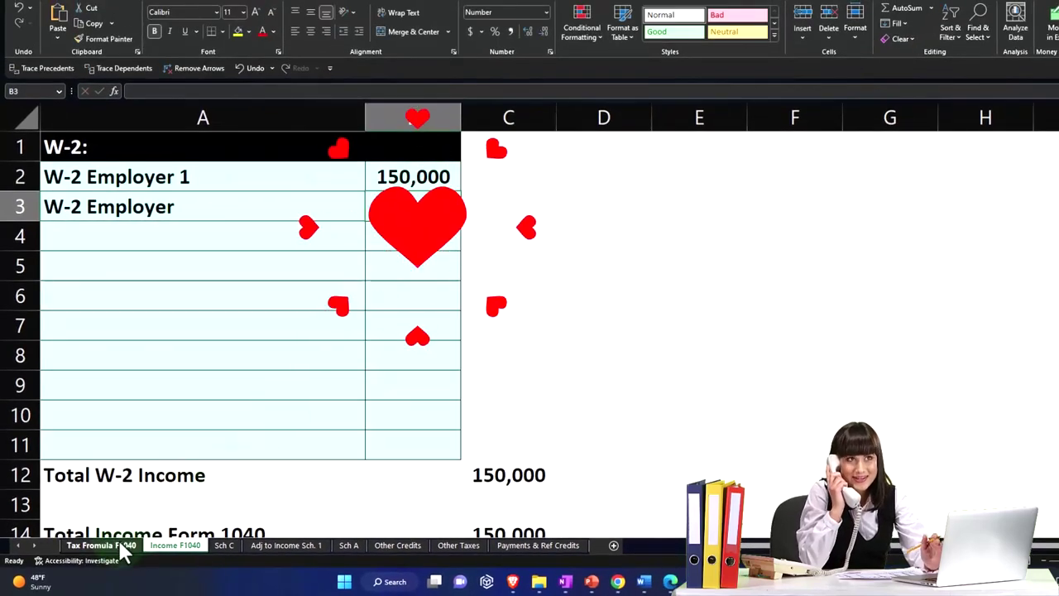
- Review the standard deduction (C7) and taxable income (D9) formulas on the Tax Formula F1040 sheet
click(118, 546)
scroll(592, 191, up, 2)
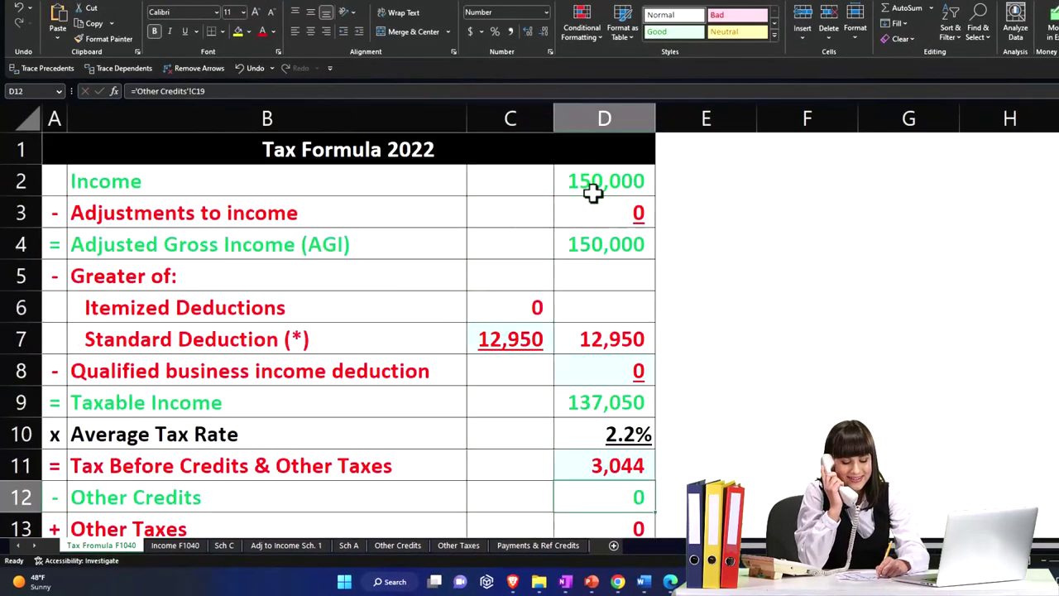
click(512, 340)
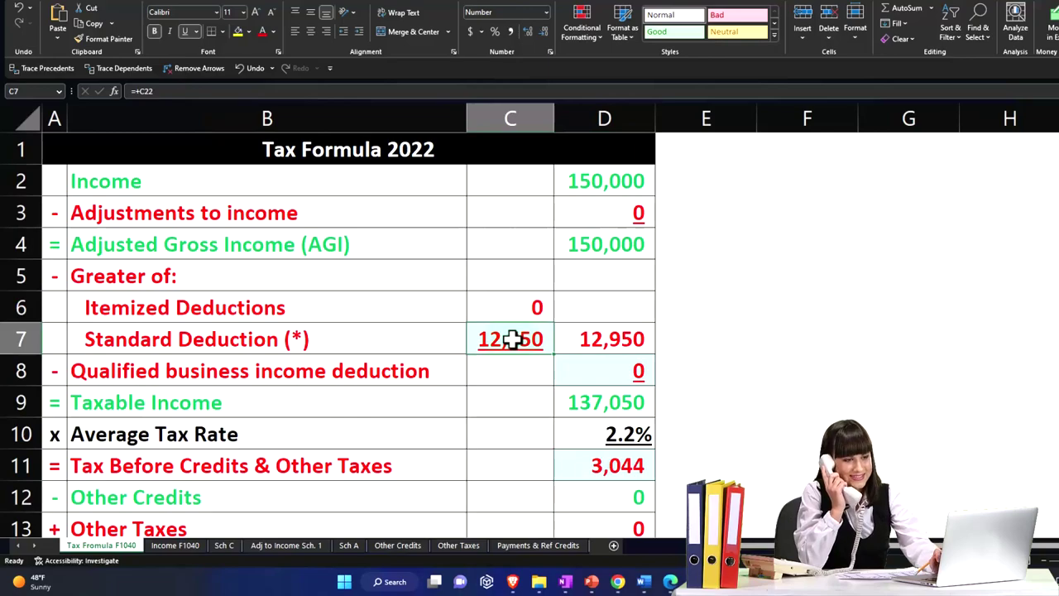
click(572, 401)
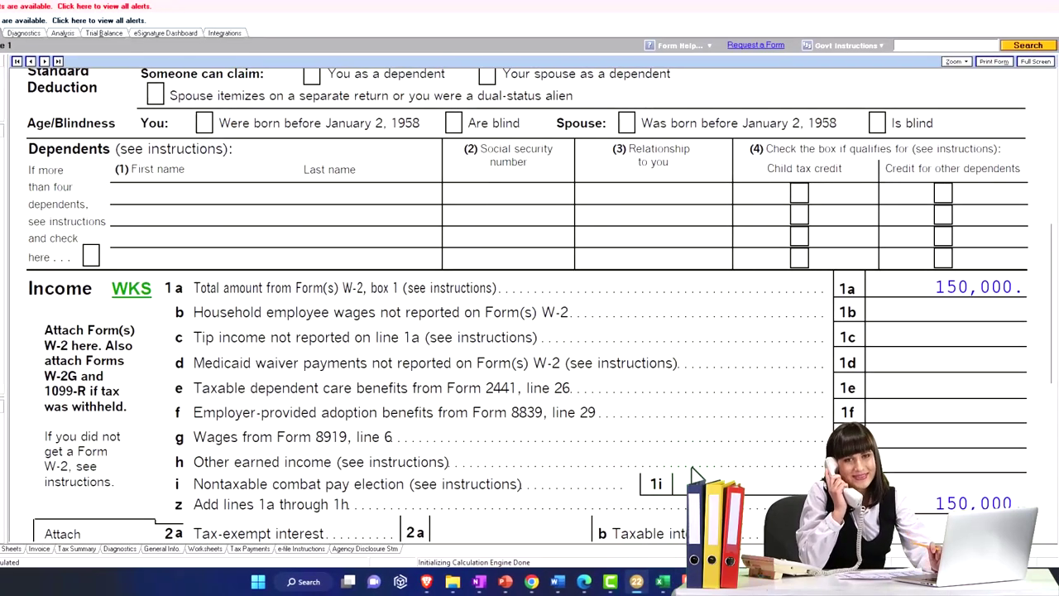
scroll(703, 460, down, 5)
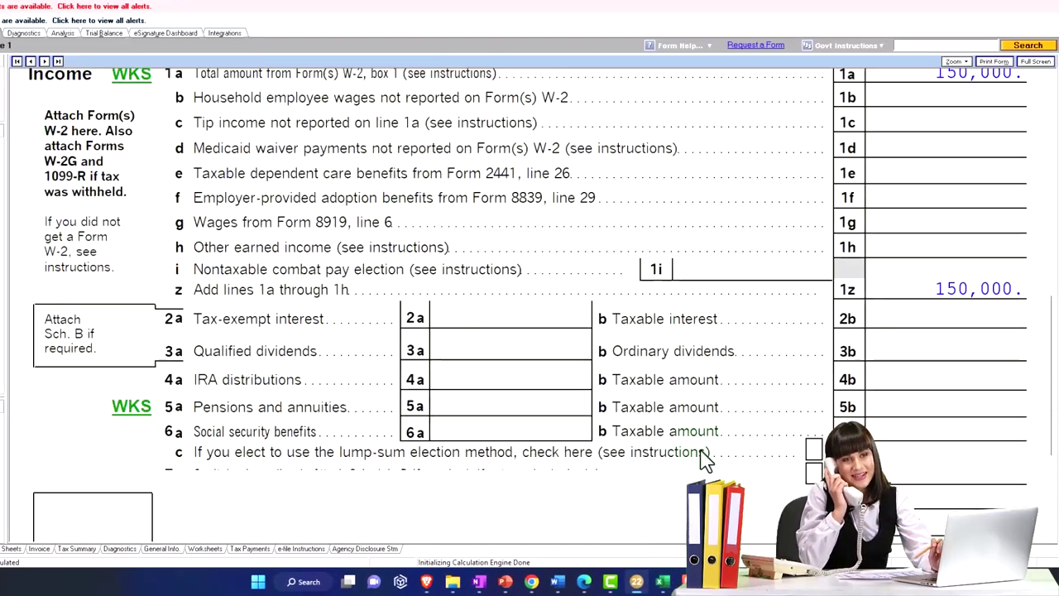
- View Form 1040 page 2's 26,728 tax and 37,500 withholding, then select Excel's tax-before-credits cell D11
scroll(703, 460, down, 3)
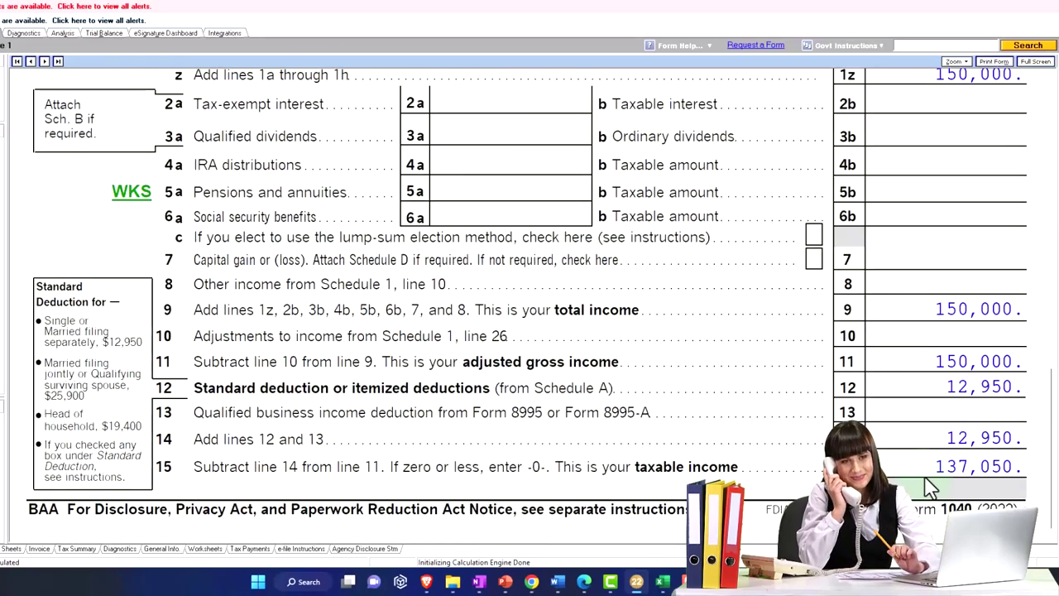
click(18, 424)
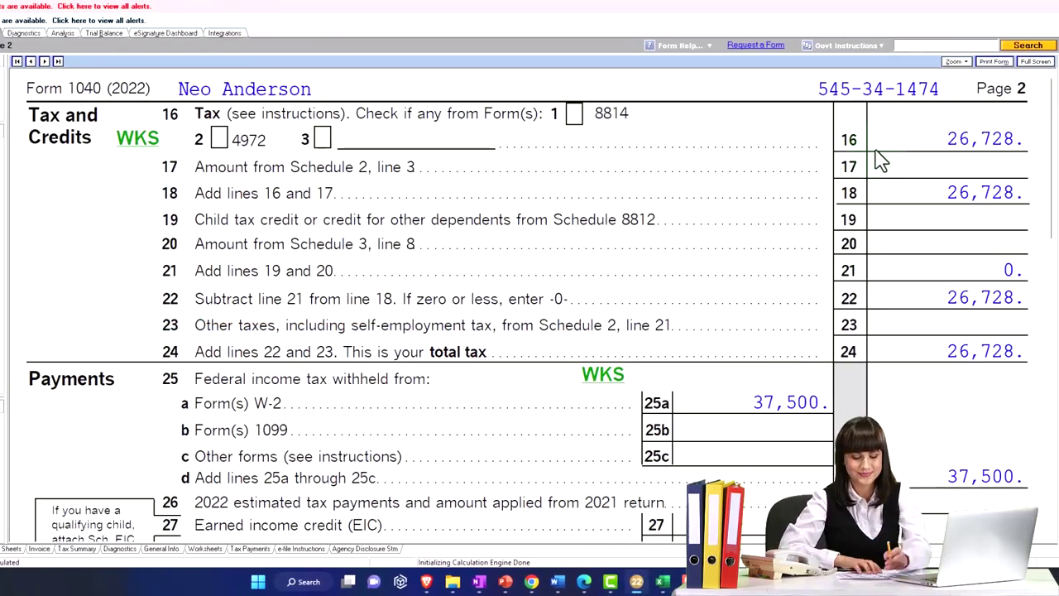
click(655, 581)
click(670, 453)
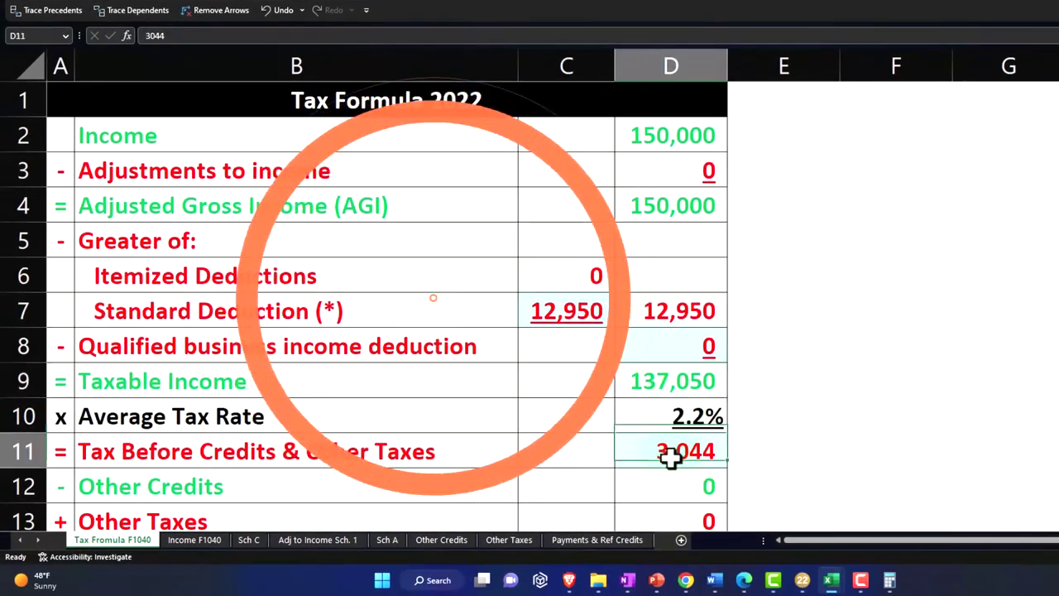
- Enter the tax before credits in D11, first as 23,738 and then re-entered as 26,738
scroll(767, 414, down, 1)
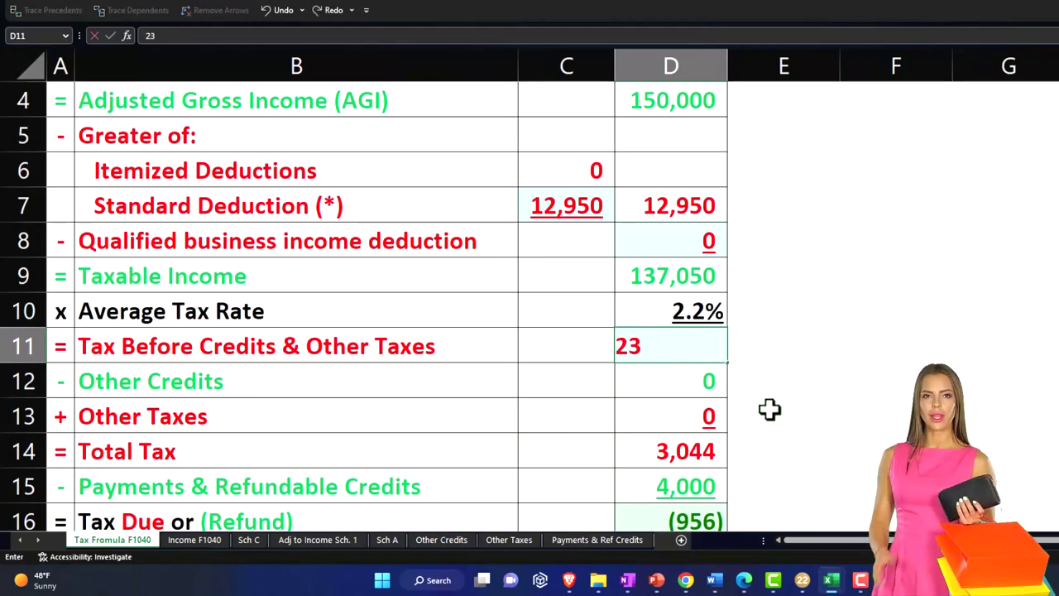
text(23738)
key(Tab)
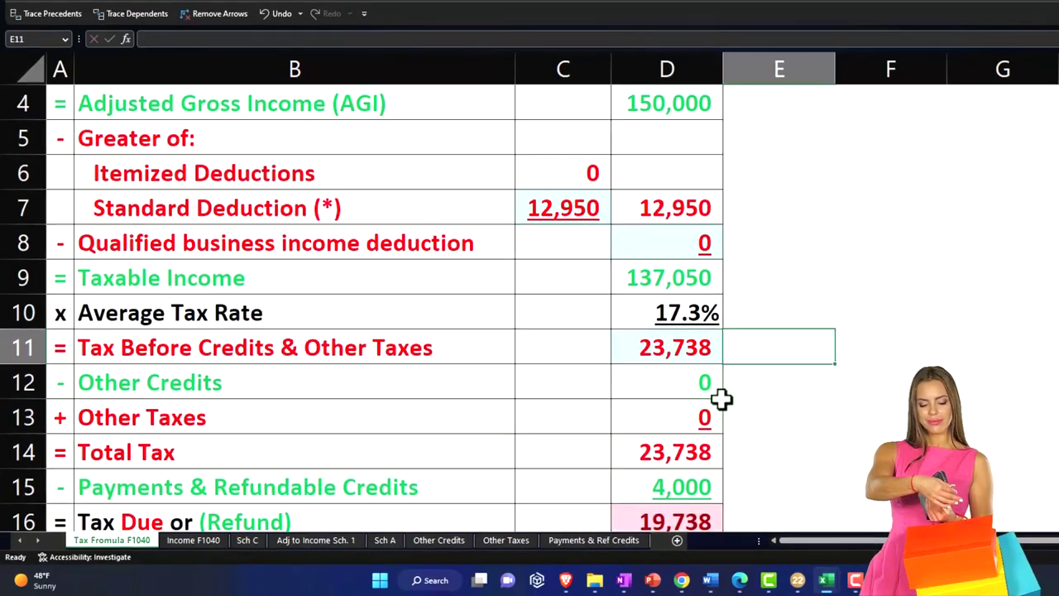
click(638, 347)
text(26738)
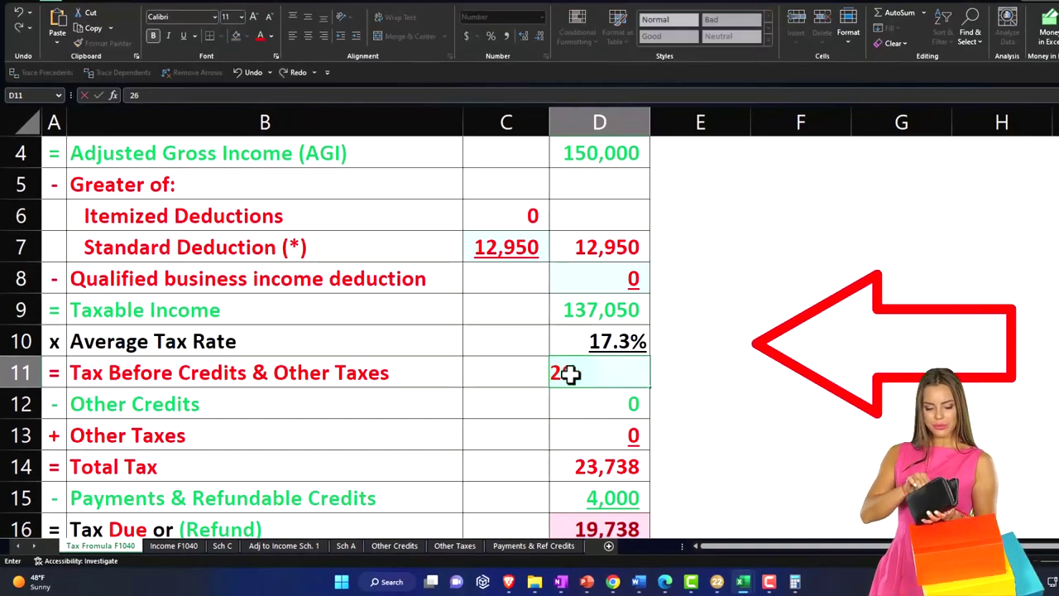
key(Return)
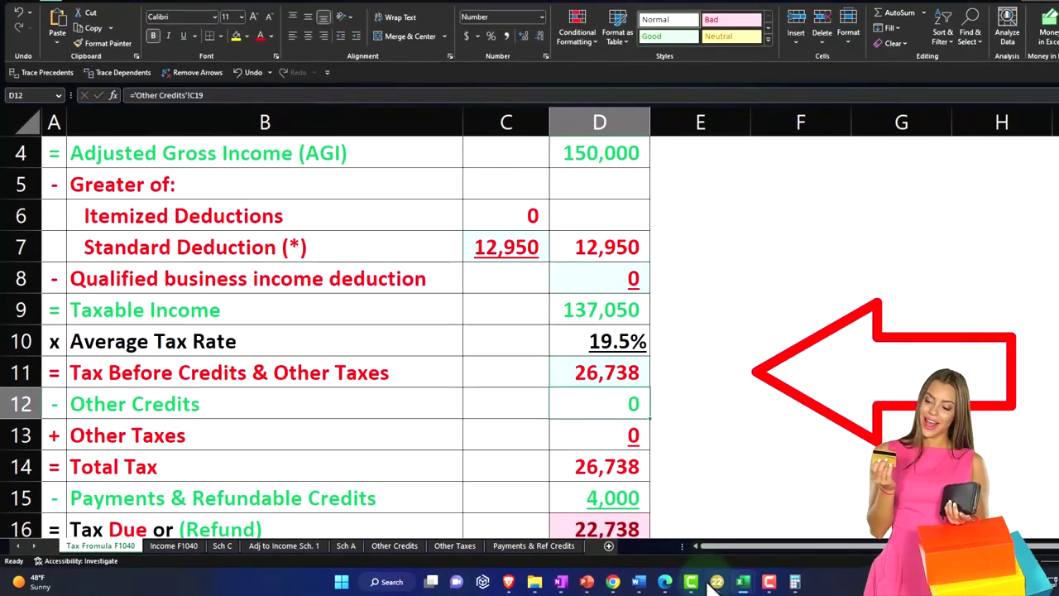
- Compare against Lacerte's 1040 tax and correct D11 to 26,728
click(715, 583)
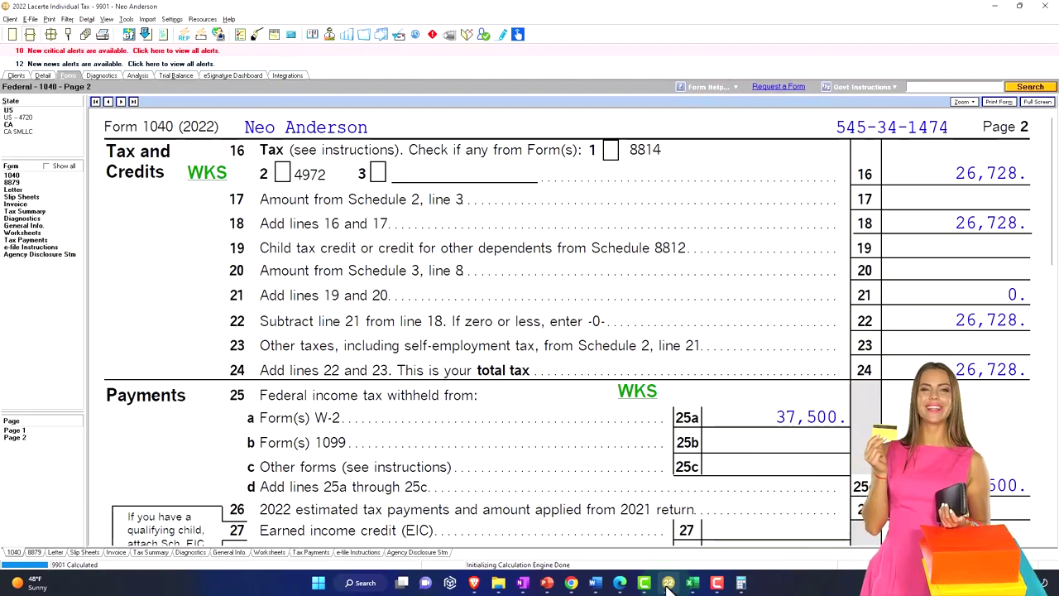
click(668, 583)
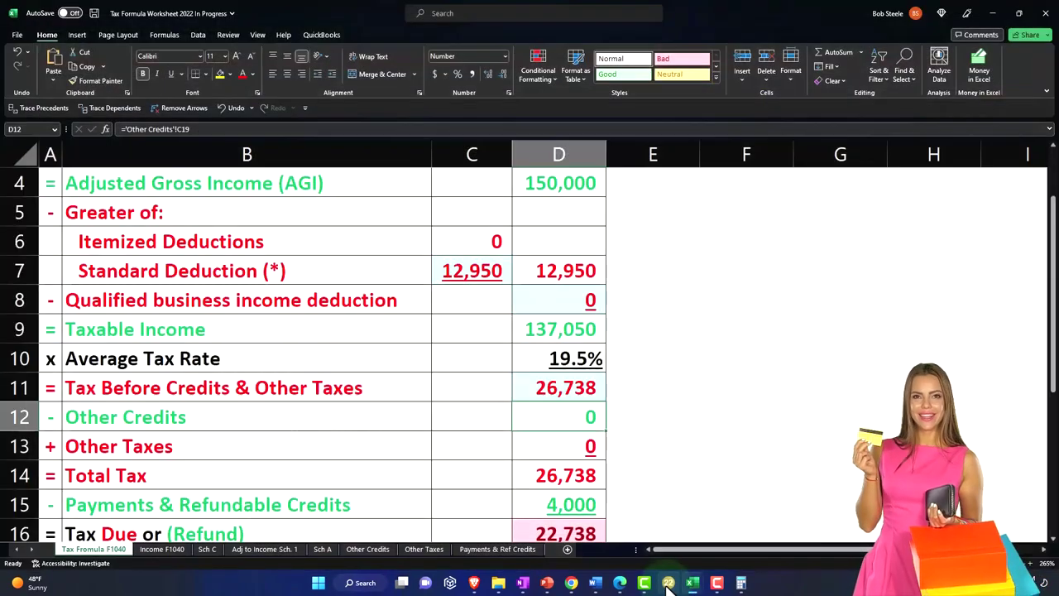
double_click(587, 387)
key(Left)
key(BackSpace)
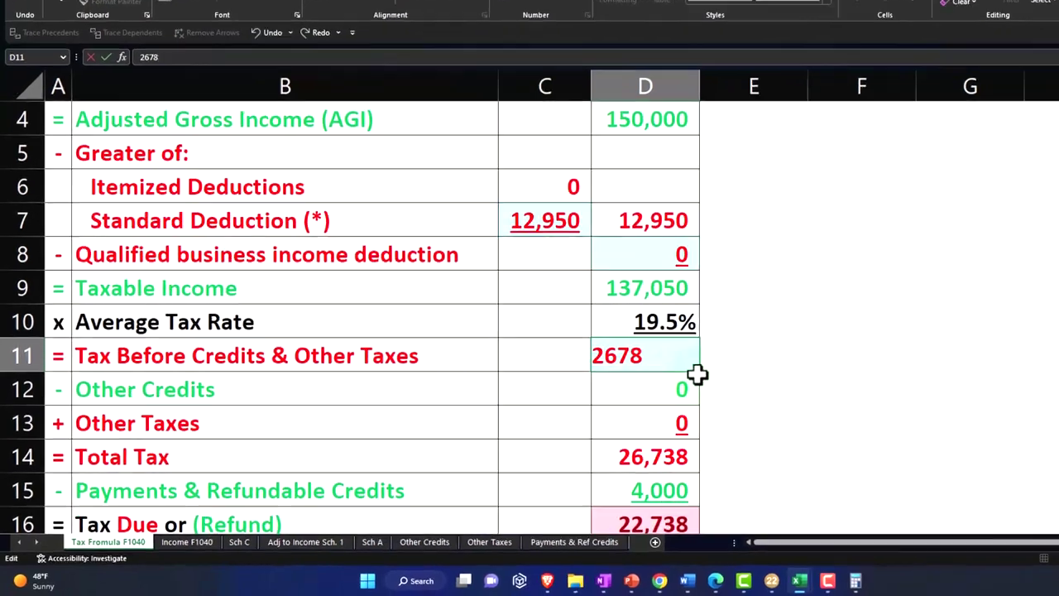
text(2)
key(Return)
scroll(718, 369, down, 1)
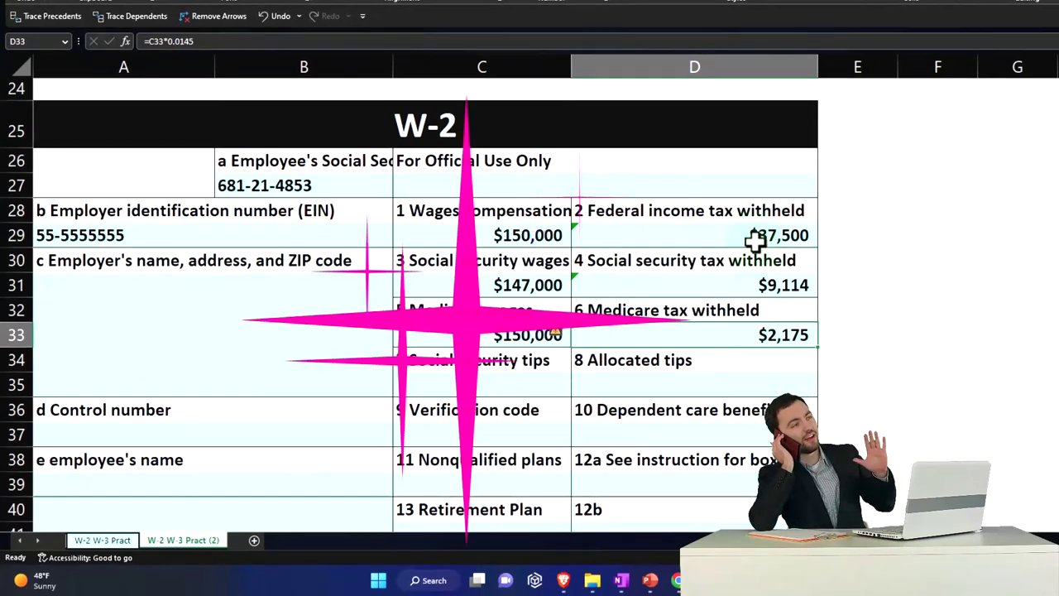
mouse_move(823, 580)
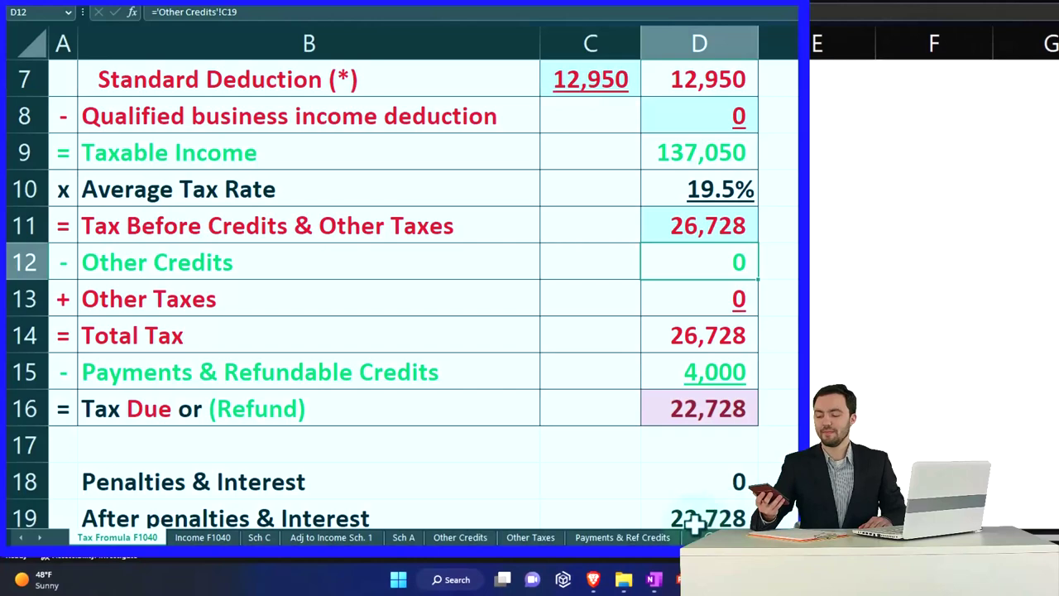
- Enter 37,500 W-2 withholding in B4 of the Payments & Ref Credits sheet, then check the Tax Formula F1040 sheet
click(619, 538)
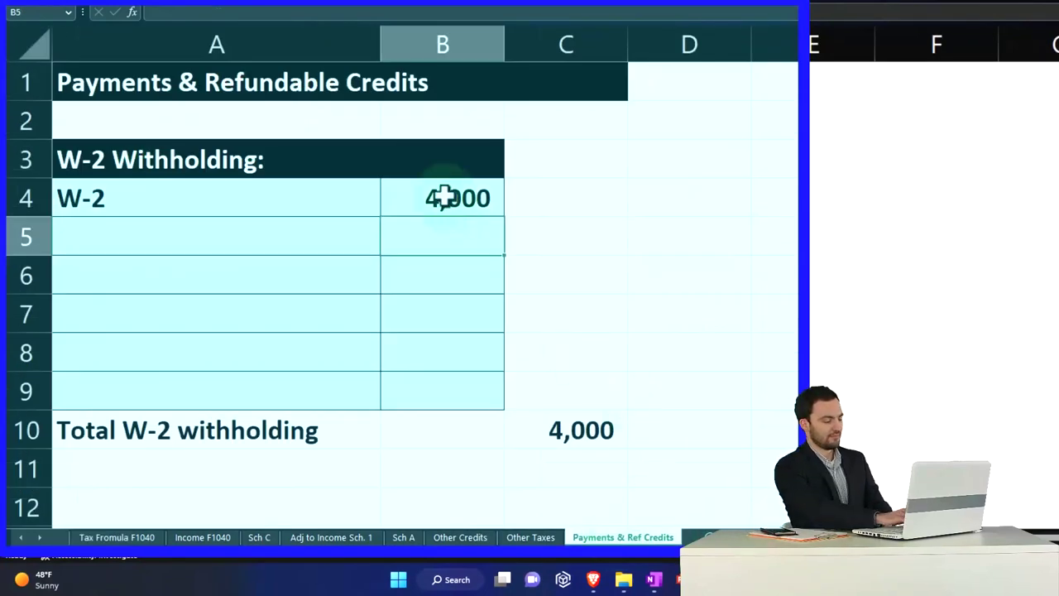
click(449, 196)
text(37,50)
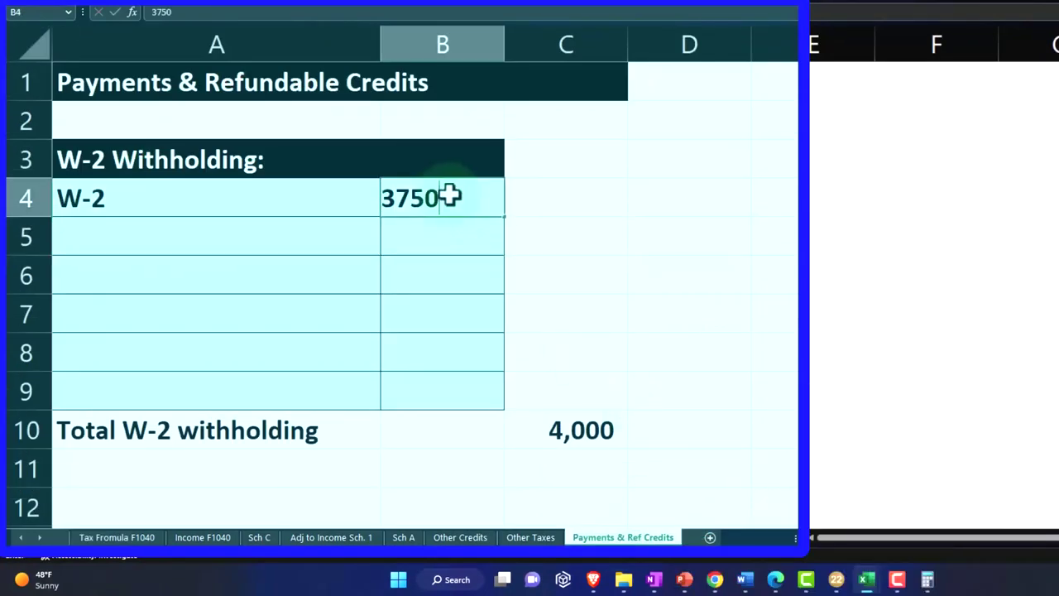
text(0)
key(Return)
click(117, 538)
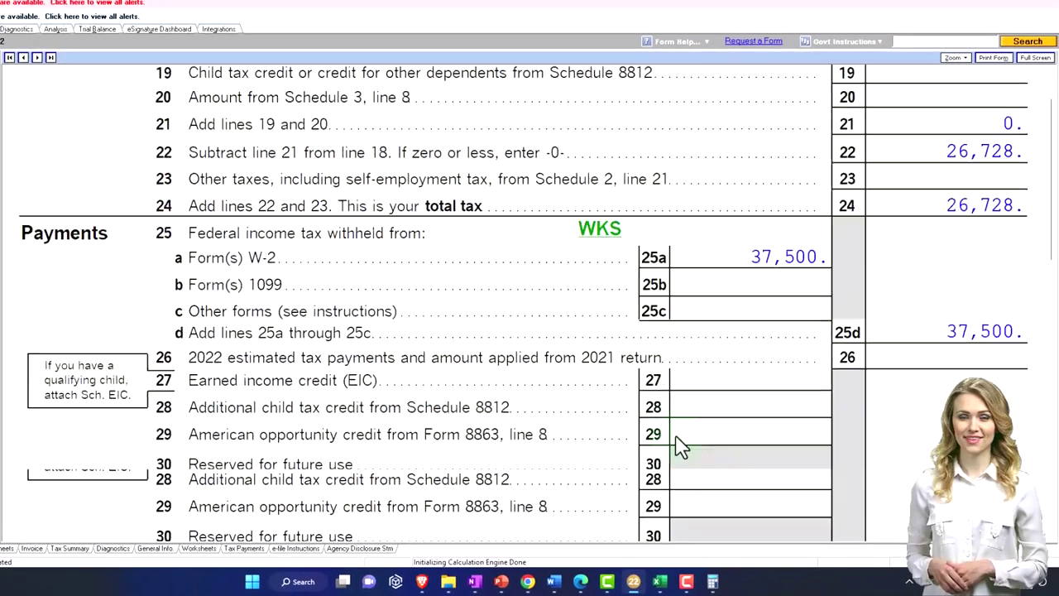
- Review page 2's 10,772 refund lines, then return to page 1's 150,000 line 1a wages
scroll(678, 442, down, 3)
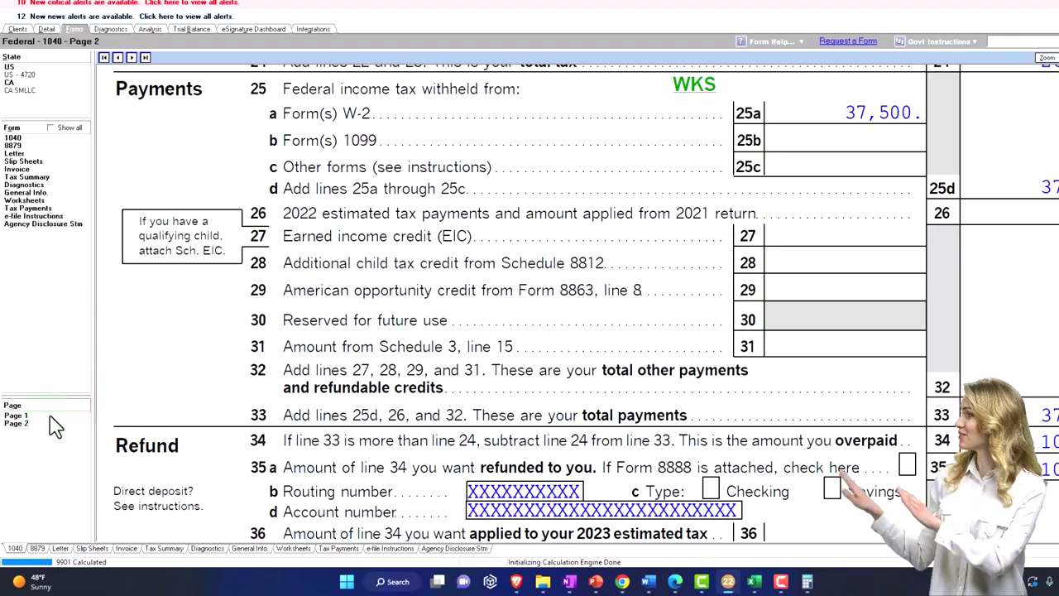
click(16, 416)
scroll(531, 364, down, 3)
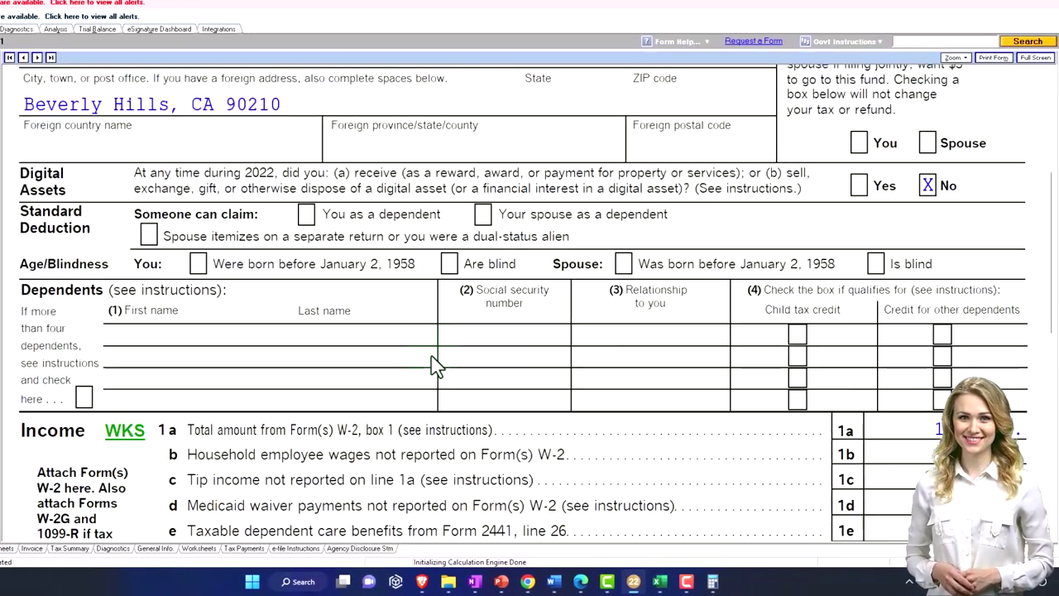